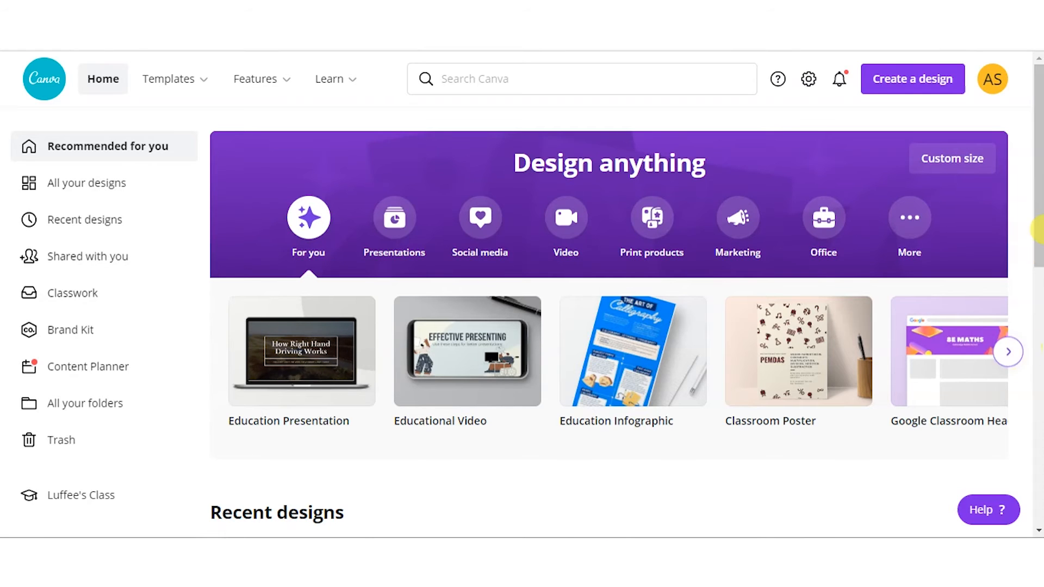
Open the collection of logo templates from the home page.
{"action": "scroll", "coordinate": [1040, 234], "scroll_direction": "down", "scroll_amount": 2}
{"action": "left_click_drag", "start_coordinate": [1040, 234], "coordinate": [1039, 186]}
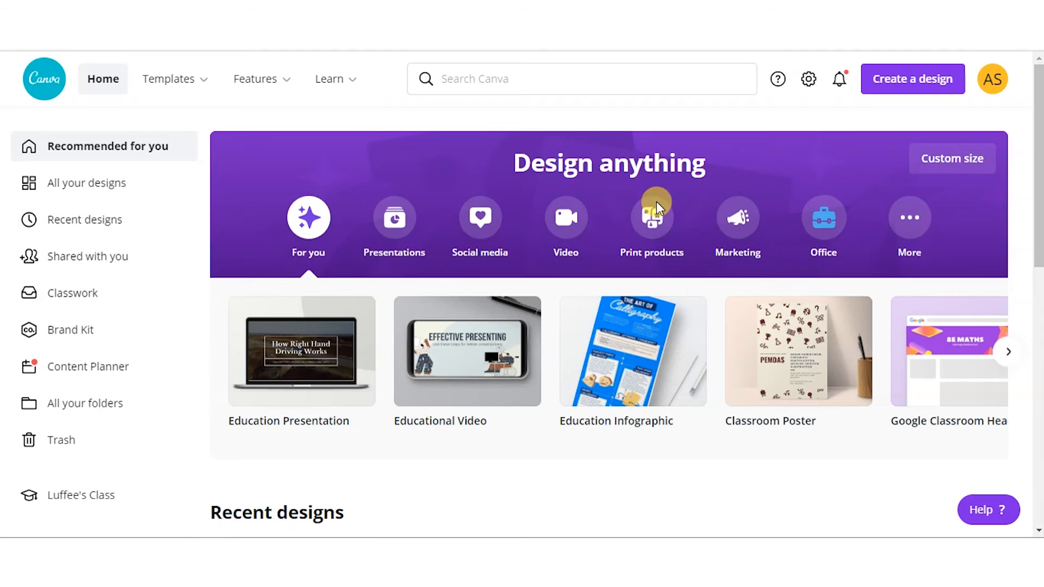
{"action": "left_click_drag", "start_coordinate": [1038, 166], "coordinate": [1038, 119]}
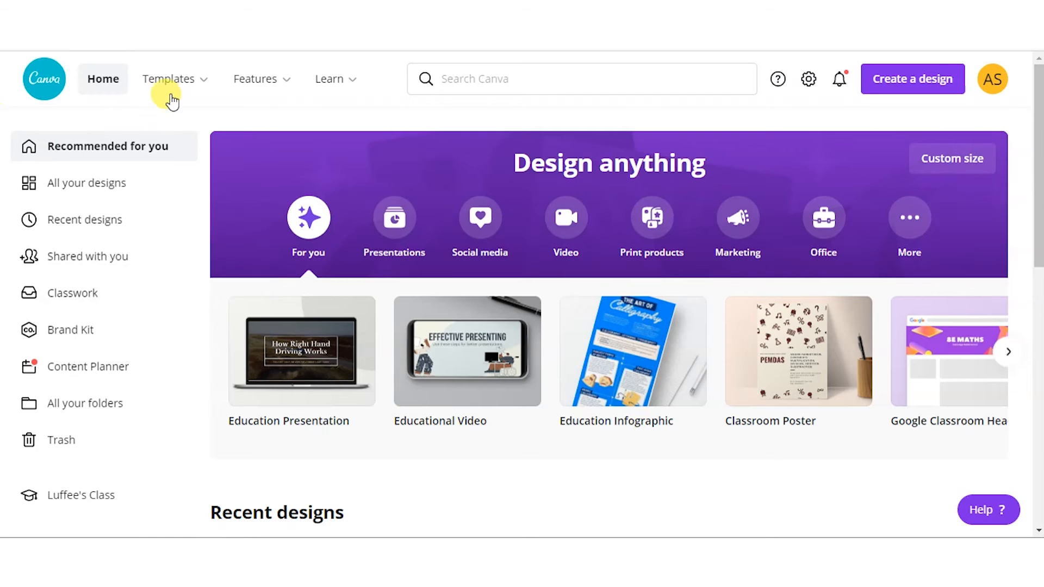
{"action": "left_click", "coordinate": [189, 91]}
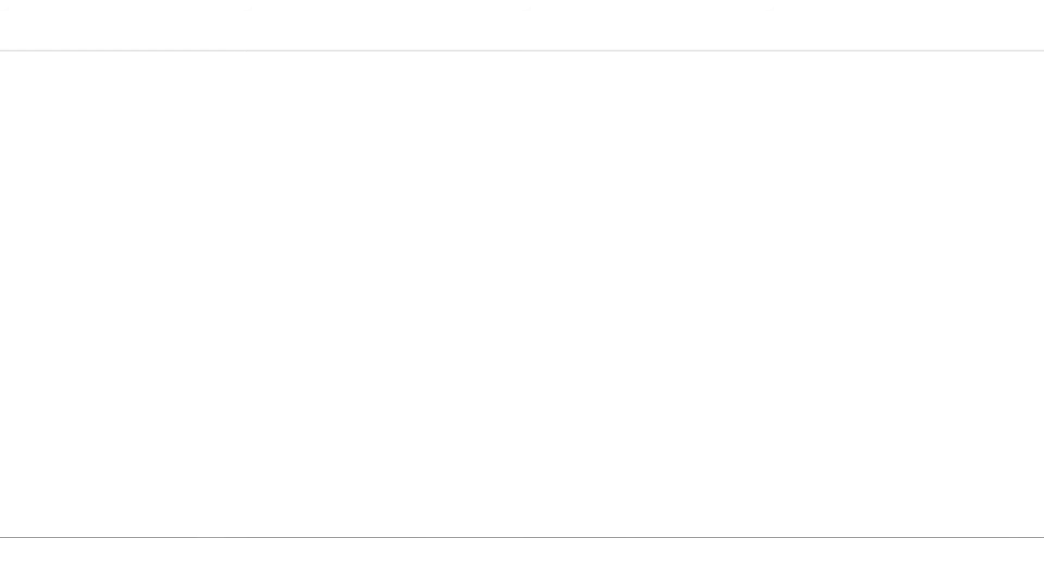
Browse the range of designs in the logo template collection.
{"action": "scroll", "coordinate": [1040, 143], "scroll_direction": "down", "scroll_amount": 8}
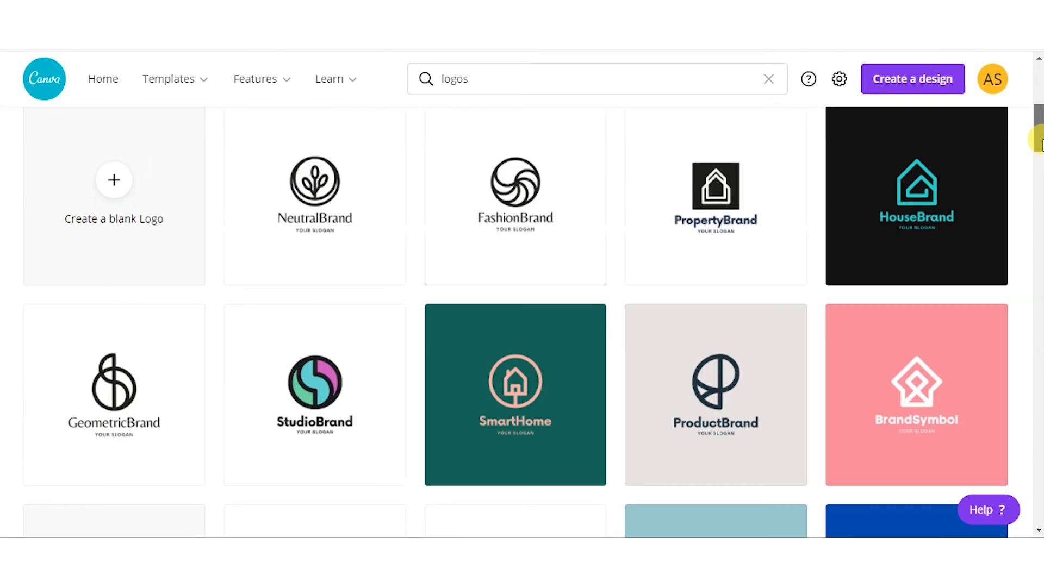
{"action": "scroll", "coordinate": [1038, 143], "scroll_direction": "down", "scroll_amount": 6}
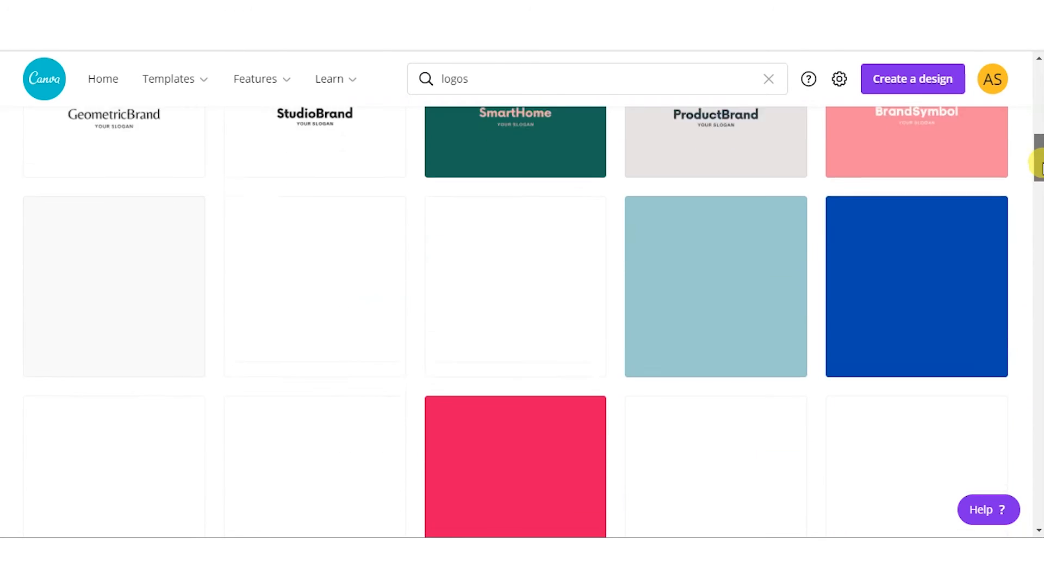
{"action": "scroll", "coordinate": [1038, 155], "scroll_direction": "up", "scroll_amount": 9}
{"action": "left_click_drag", "start_coordinate": [1038, 120], "coordinate": [1038, 195]}
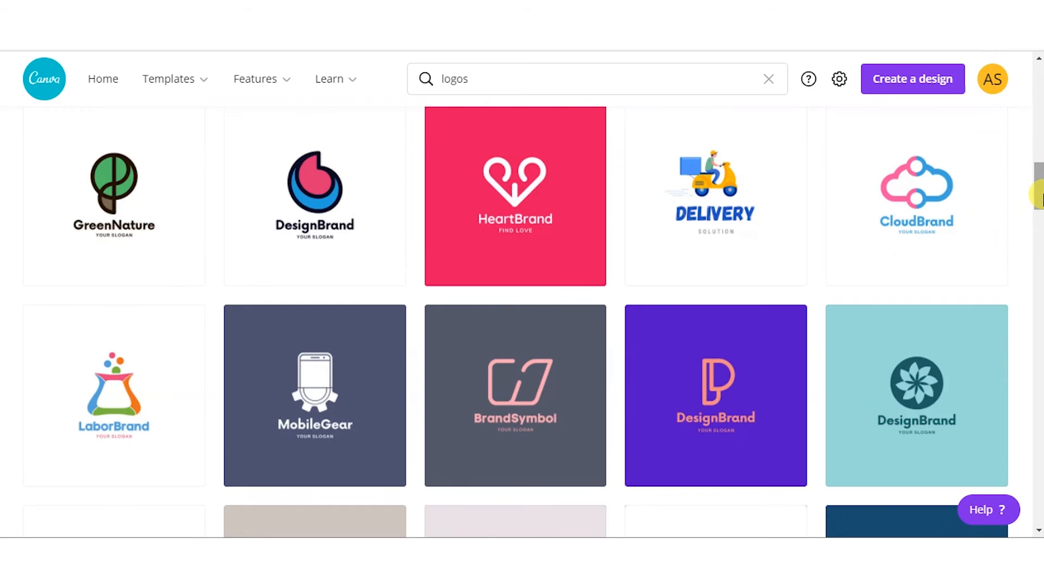
{"action": "left_click_drag", "start_coordinate": [1039, 200], "coordinate": [1040, 366]}
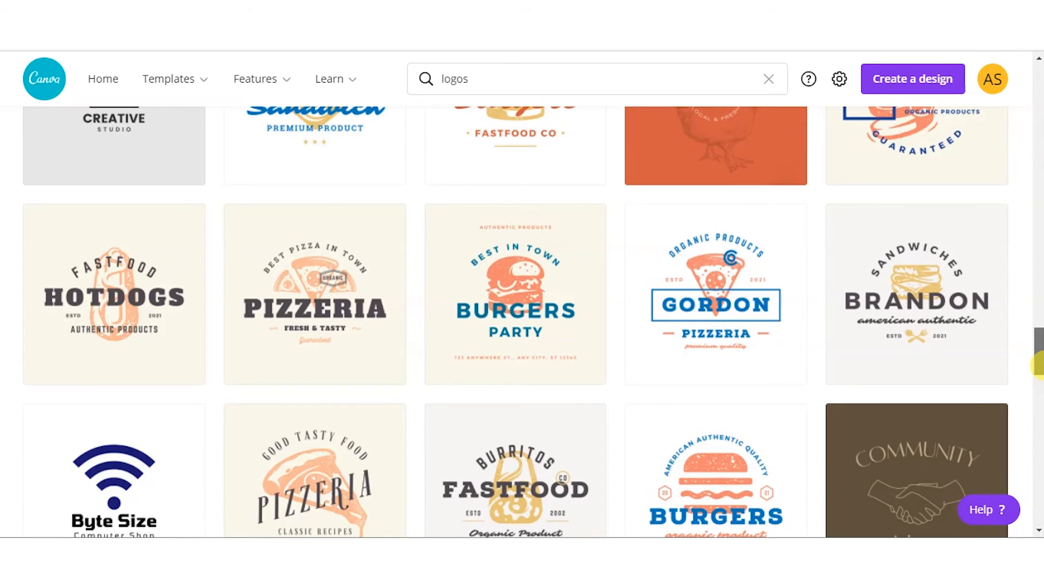
{"action": "left_click_drag", "start_coordinate": [1038, 365], "coordinate": [1039, 104]}
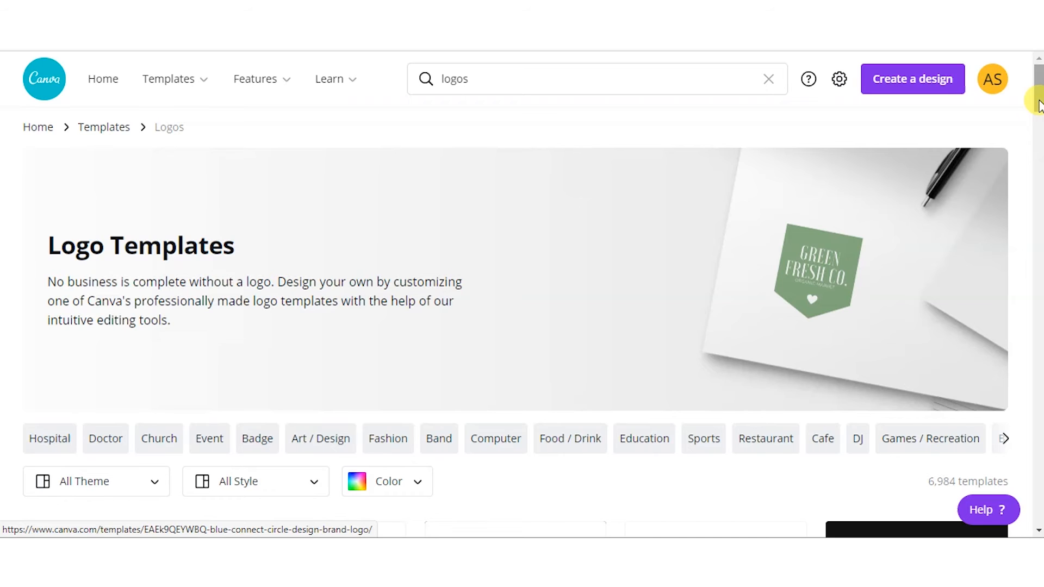
{"action": "mouse_move", "coordinate": [1038, 101]}
{"action": "left_mouse_down"}
{"action": "mouse_move", "coordinate": [1037, 112]}
{"action": "mouse_move", "coordinate": [1038, 101]}
{"action": "left_mouse_up"}
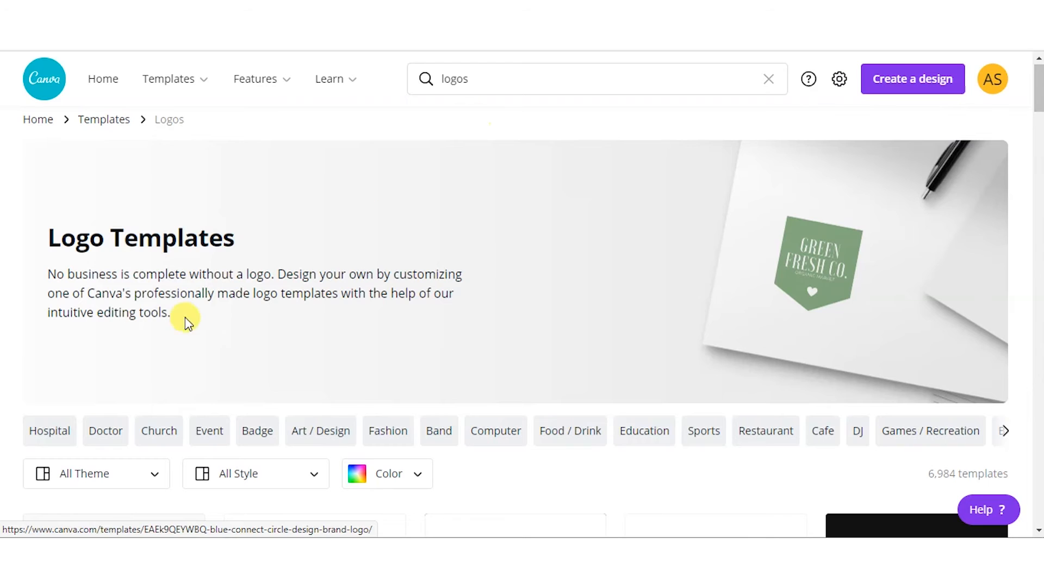
Narrow the logo templates to Food / Drink and open the Chef's Flair food magazine template for customizing.
{"action": "left_click", "coordinate": [566, 440]}
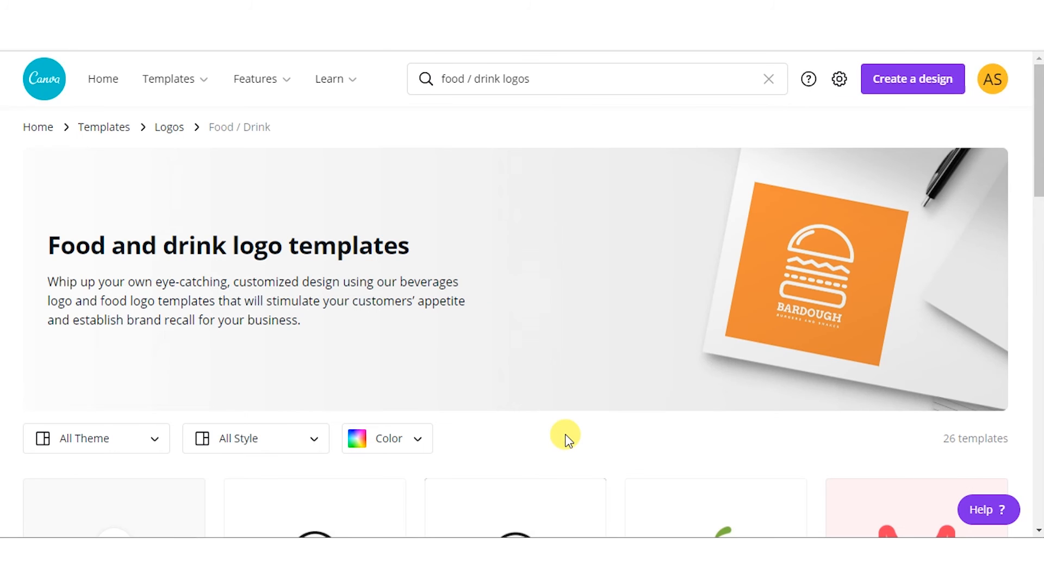
{"action": "left_click_drag", "start_coordinate": [1039, 174], "coordinate": [1038, 388]}
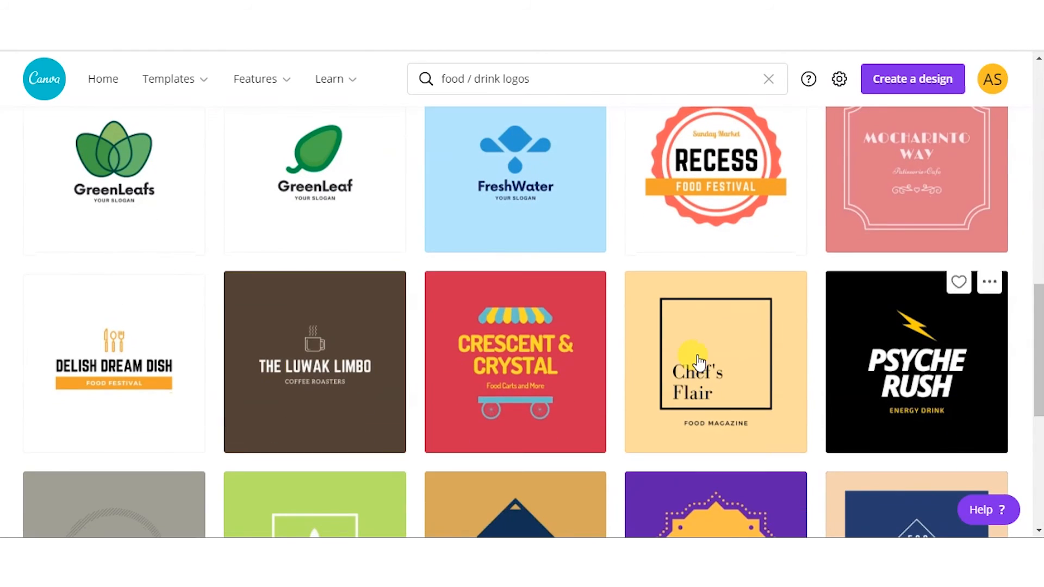
{"action": "left_click", "coordinate": [700, 363]}
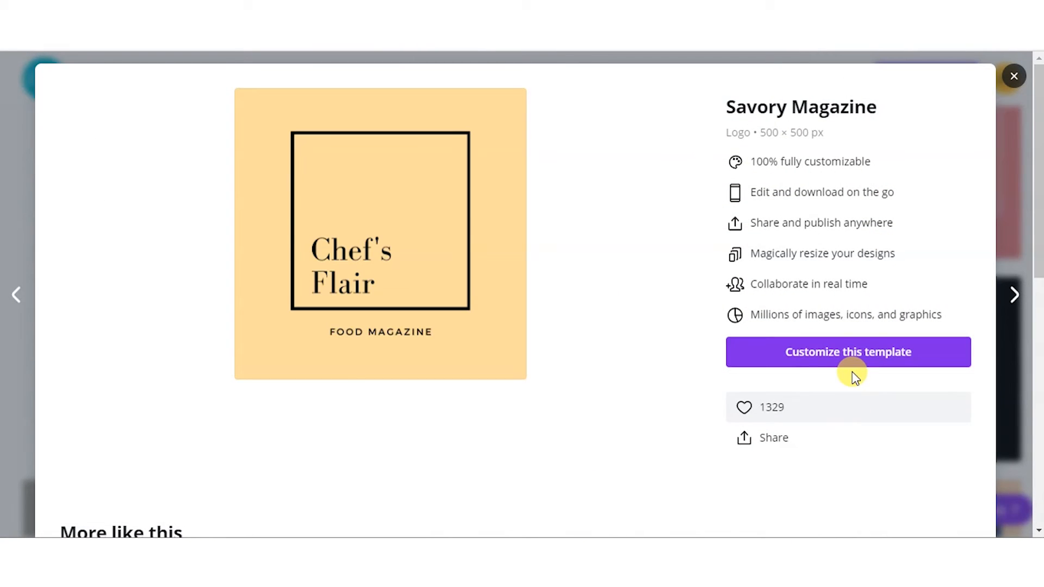
{"action": "left_click", "coordinate": [867, 359]}
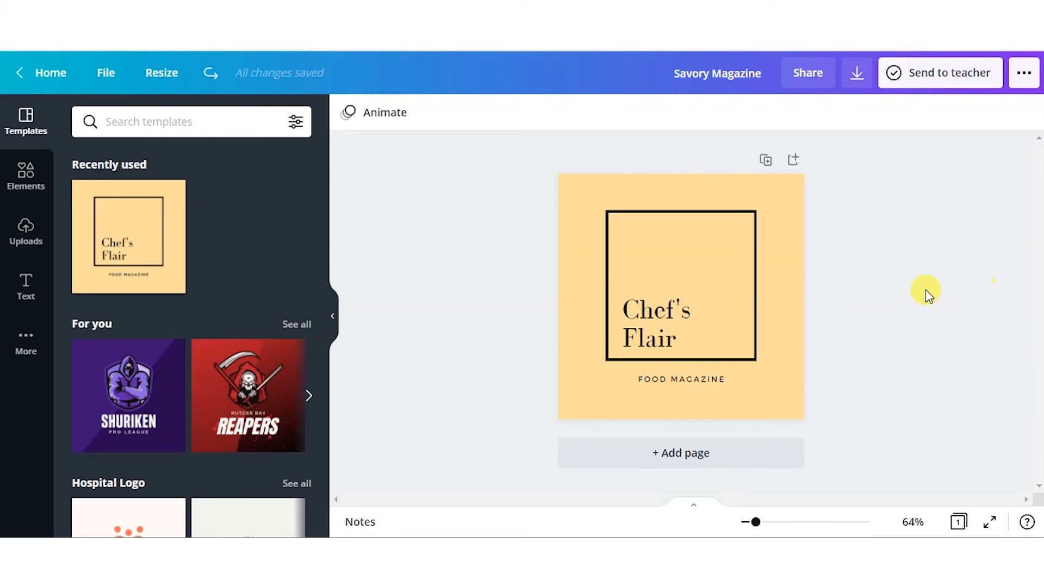
Ungroup the logo's elements and move the "Chef's Flair" text out of the square frame to the design's lower-left corner.
{"action": "left_click", "coordinate": [683, 292]}
{"action": "right_click", "coordinate": [682, 288]}
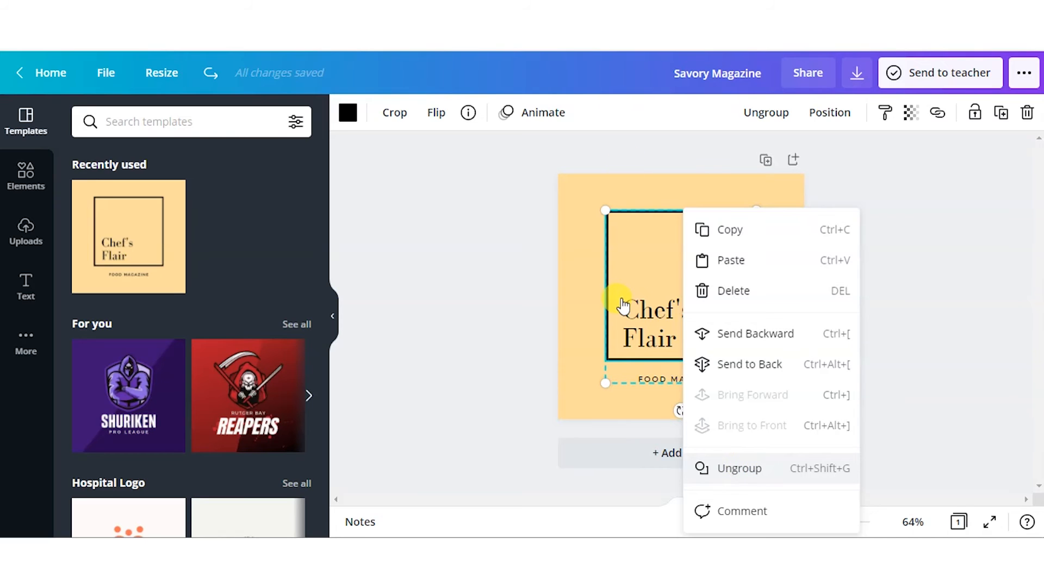
{"action": "left_click", "coordinate": [731, 466]}
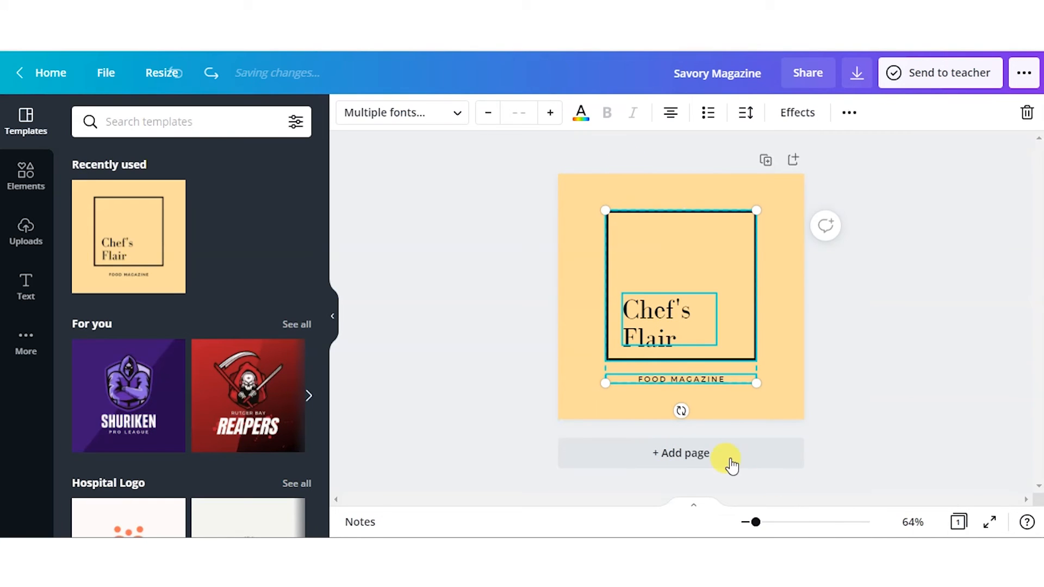
{"action": "left_click", "coordinate": [931, 260]}
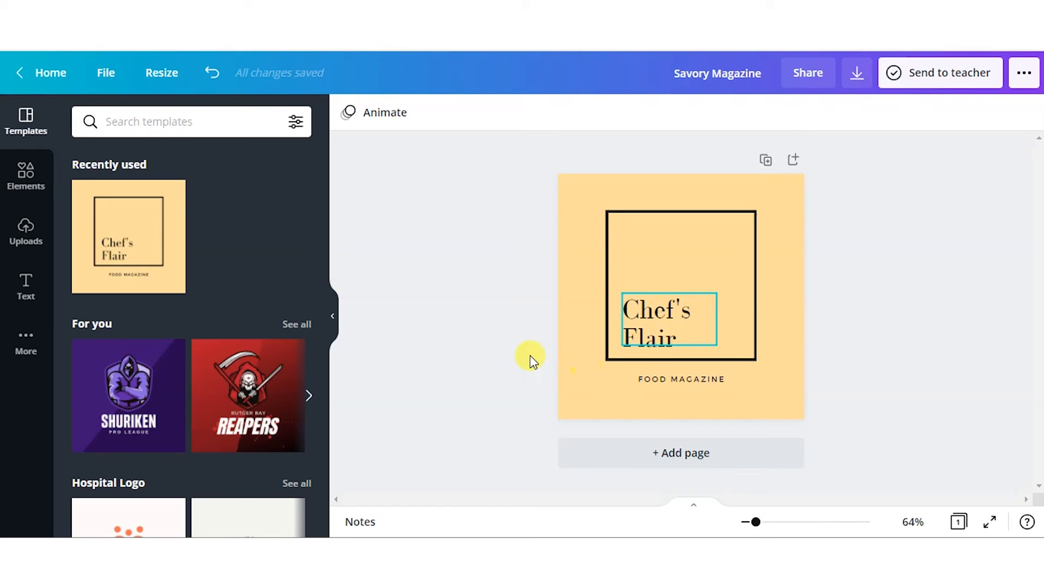
{"action": "left_click_drag", "start_coordinate": [582, 370], "coordinate": [577, 399]}
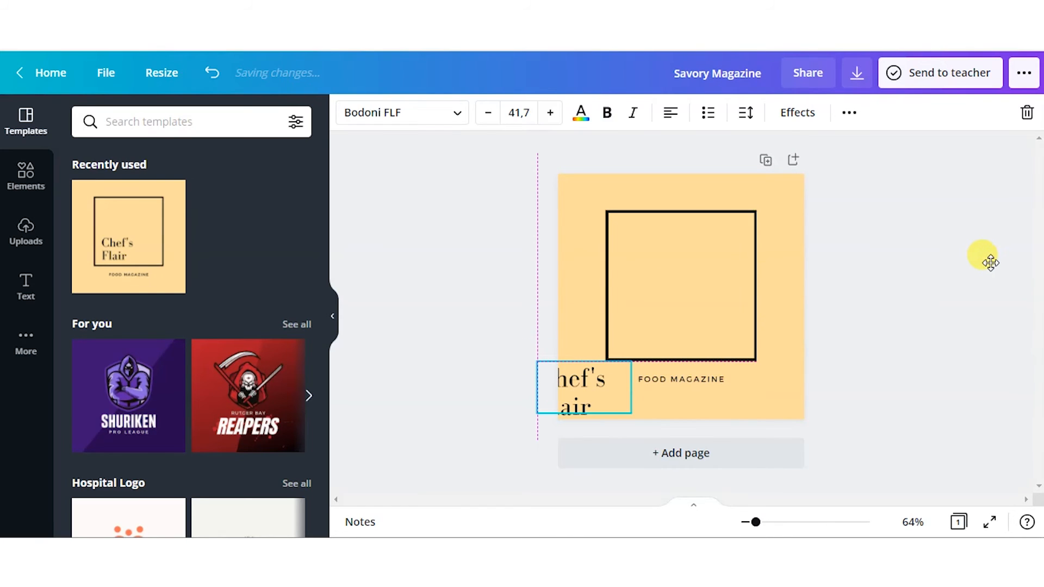
{"action": "left_click", "coordinate": [983, 256]}
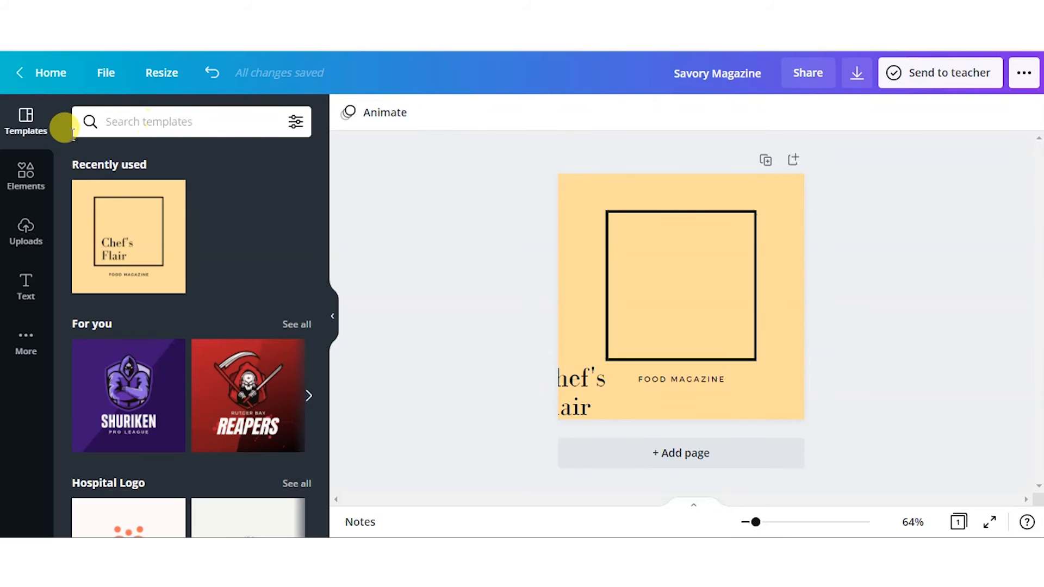
Search the elements library for "chef" and limit the results to graphics.
{"action": "left_click", "coordinate": [32, 187]}
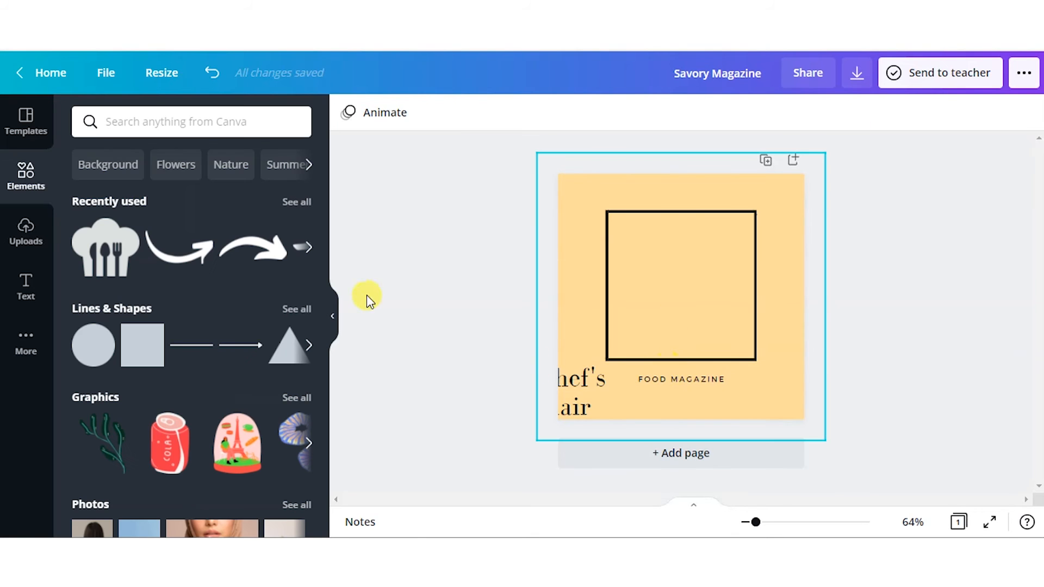
{"action": "left_click", "coordinate": [419, 211]}
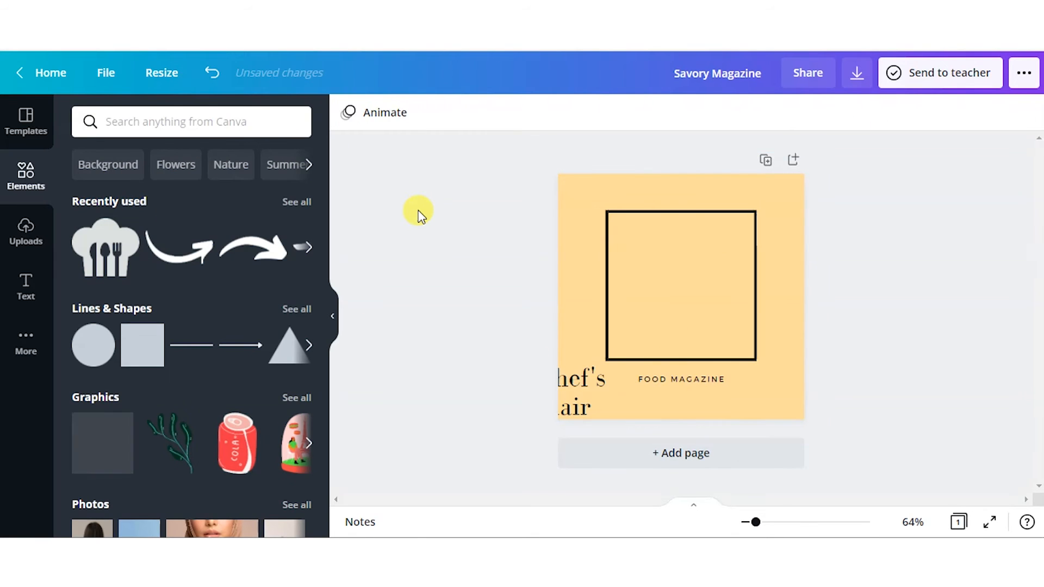
{"action": "left_click", "coordinate": [201, 121]}
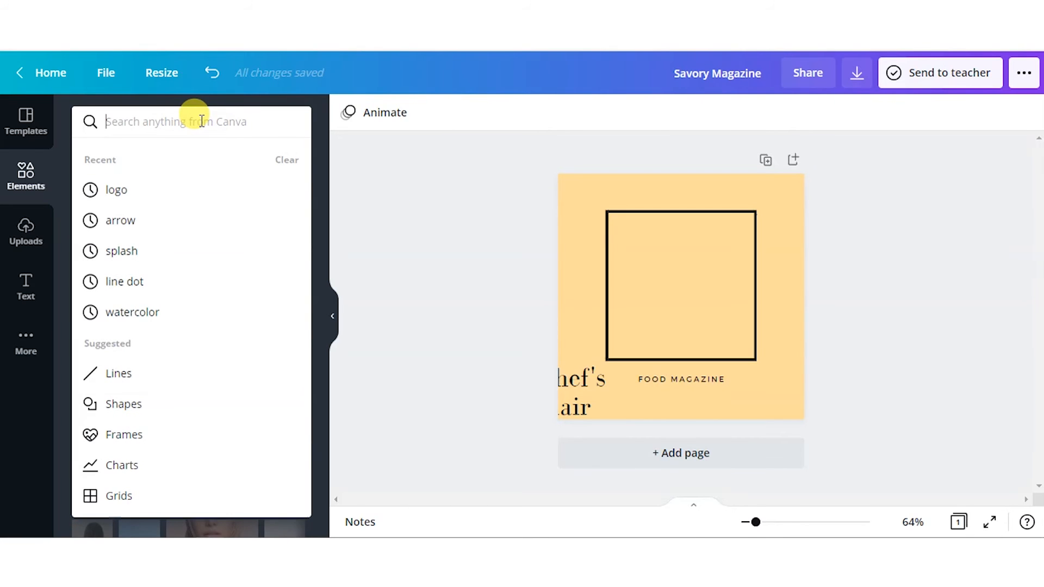
{"action": "type", "text": "chef"}
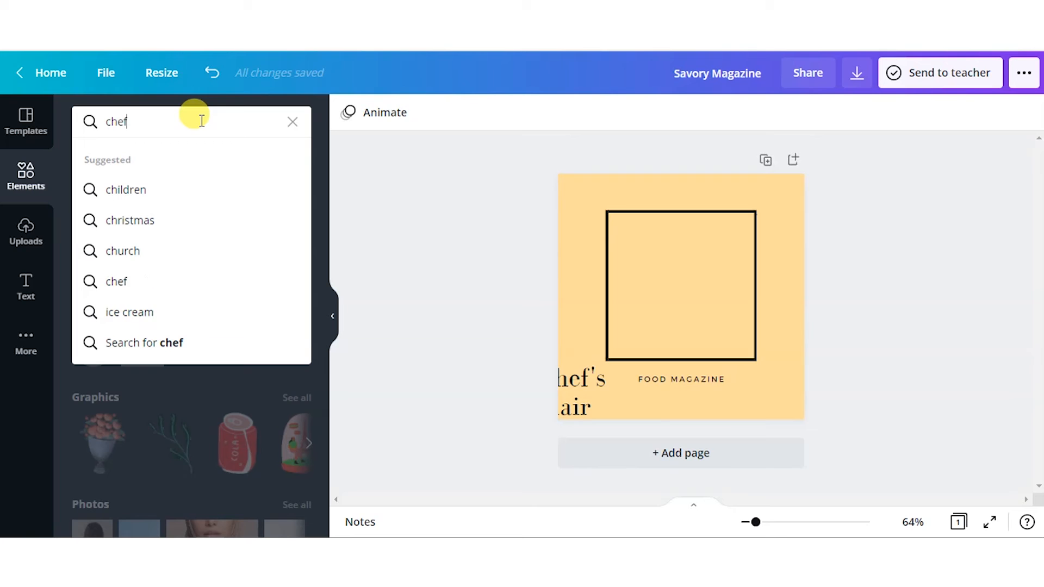
{"action": "key", "text": "Return"}
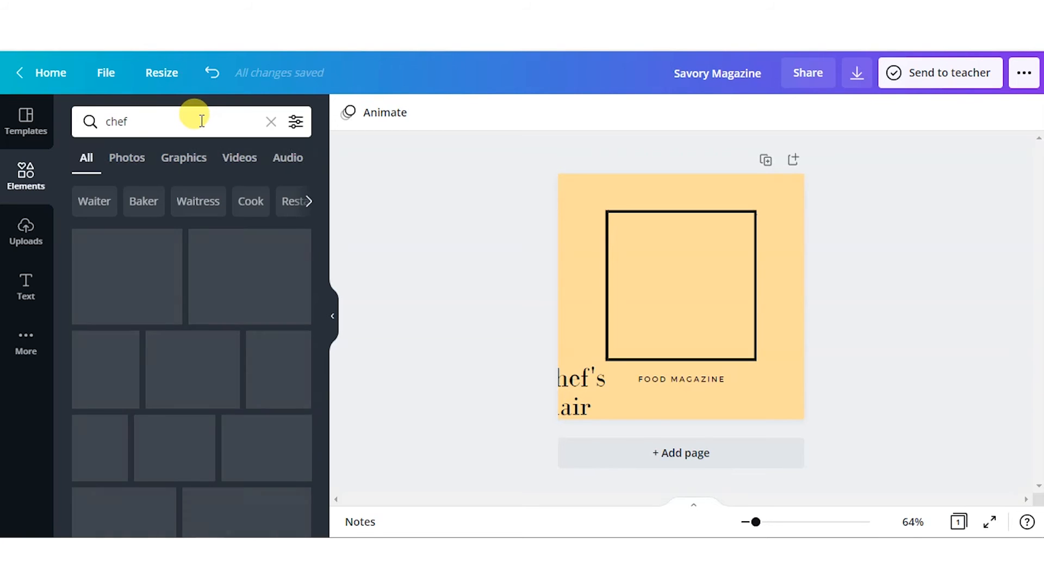
{"action": "left_click", "coordinate": [194, 157]}
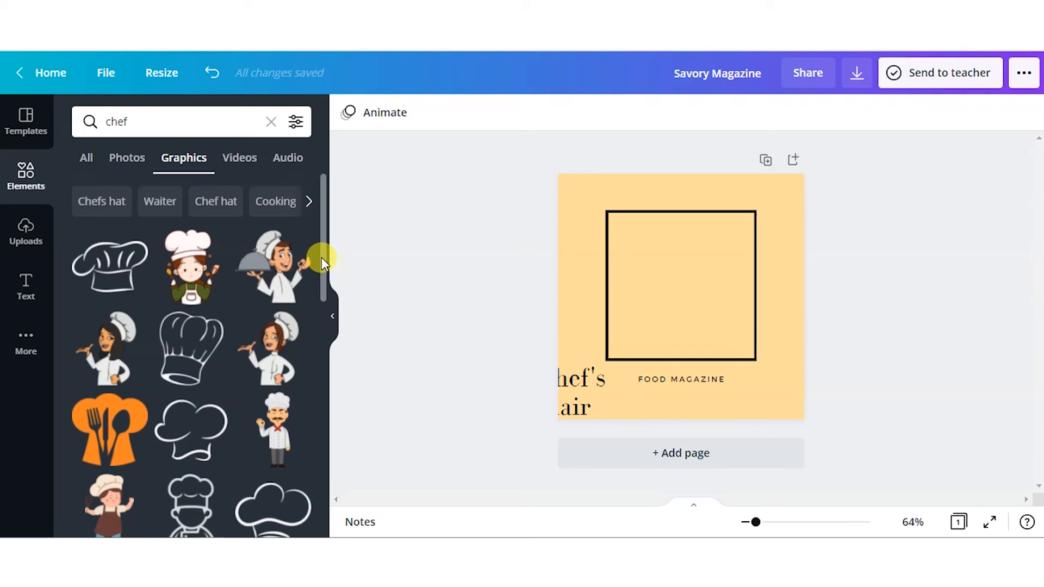
Add the chef hat graphic with knife, spoon and fork cutouts to the logo design.
{"action": "scroll", "coordinate": [321, 297], "scroll_direction": "down", "scroll_amount": 4}
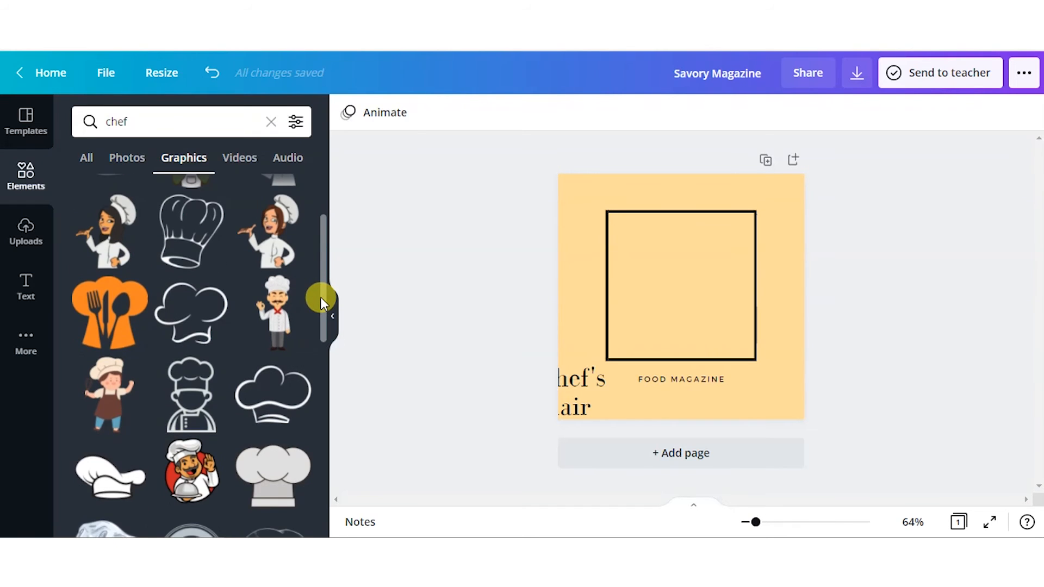
{"action": "left_click_drag", "start_coordinate": [322, 373], "coordinate": [328, 240]}
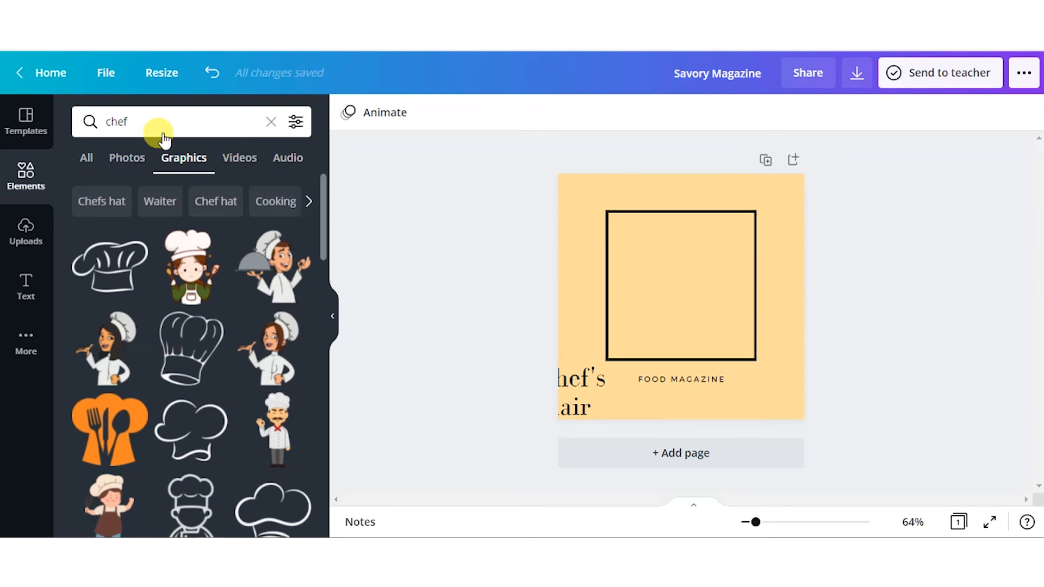
{"action": "left_click_drag", "start_coordinate": [129, 123], "coordinate": [89, 122]}
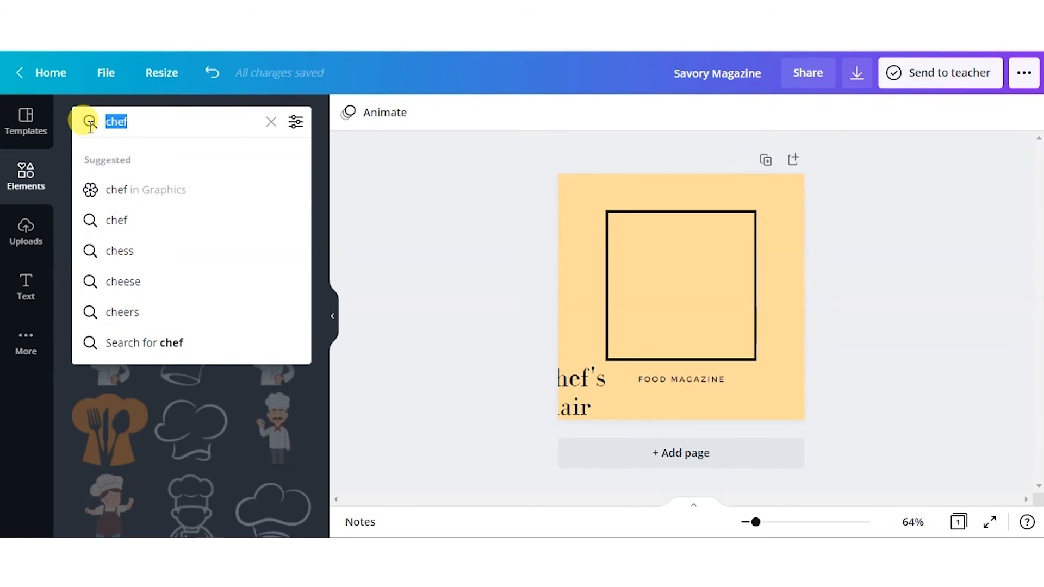
{"action": "left_click", "coordinate": [161, 122]}
{"action": "left_click", "coordinate": [356, 221]}
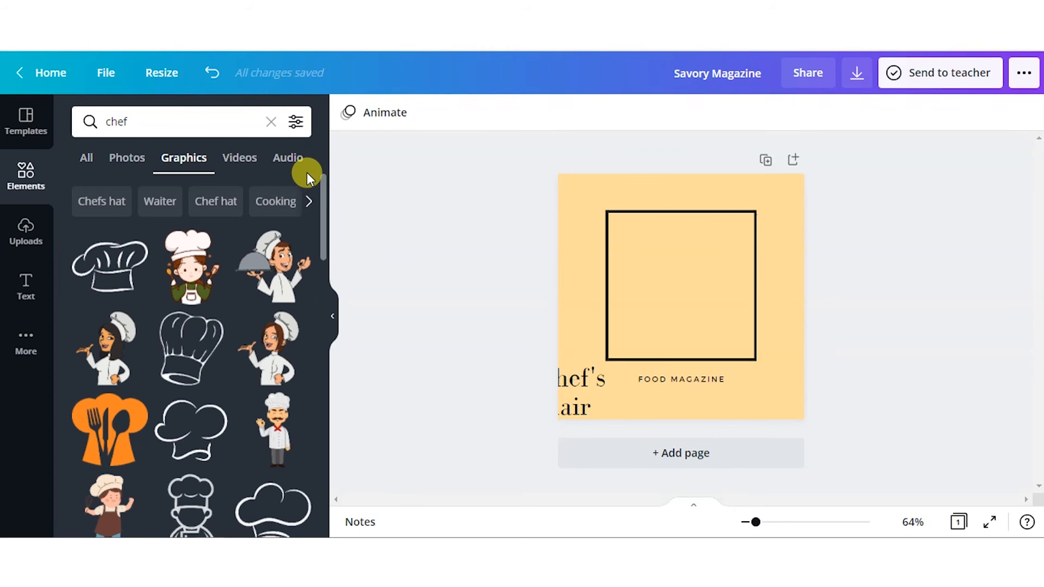
{"action": "scroll", "coordinate": [321, 218], "scroll_direction": "down", "scroll_amount": 6}
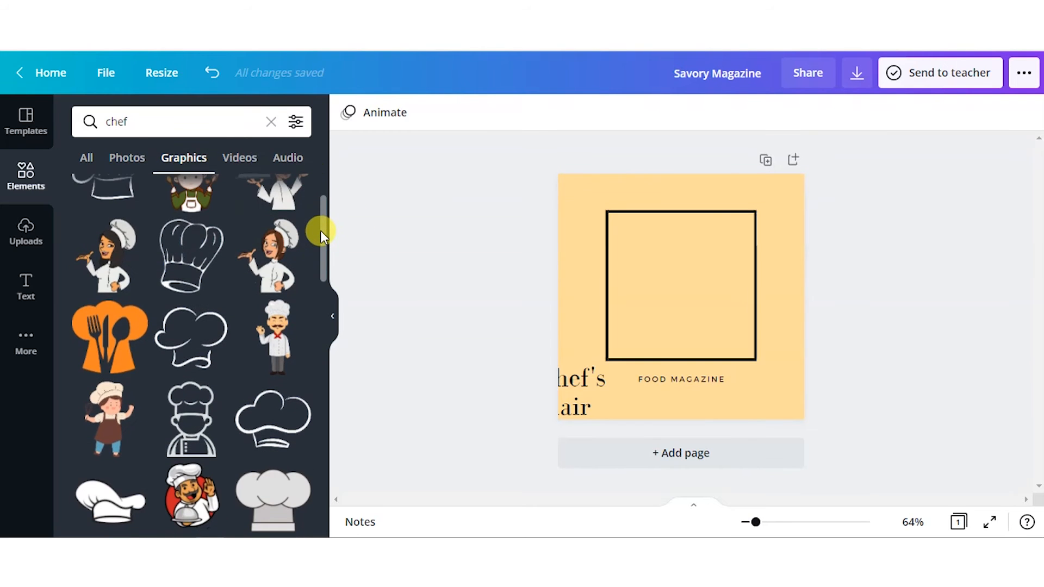
{"action": "left_click_drag", "start_coordinate": [319, 297], "coordinate": [318, 387]}
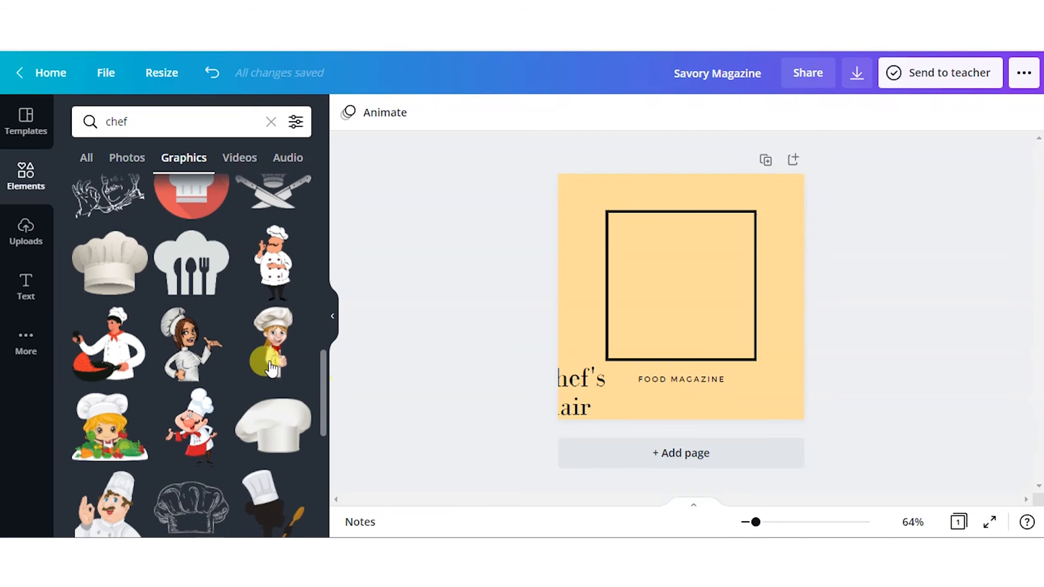
{"action": "left_click", "coordinate": [195, 264]}
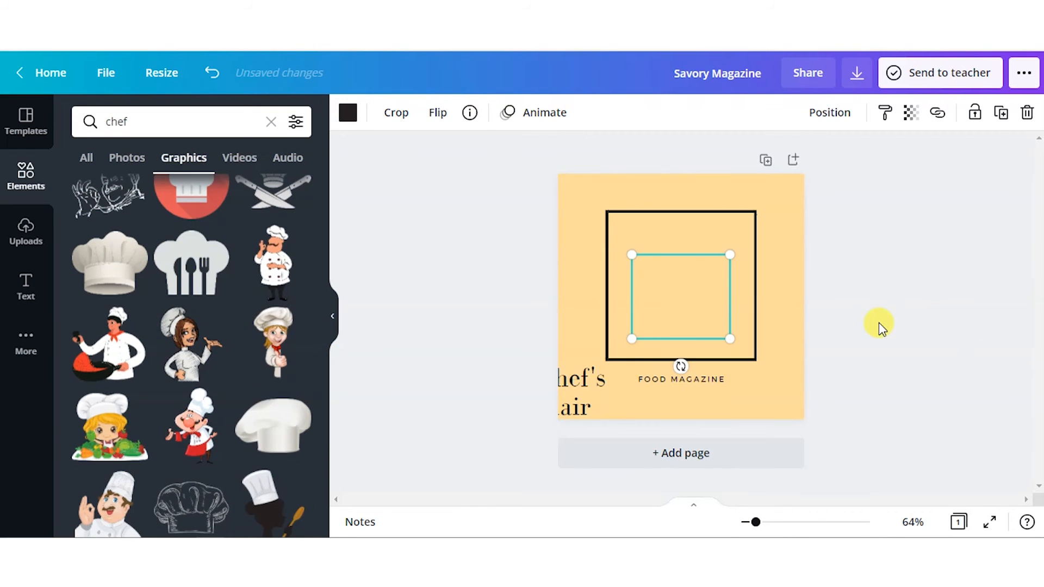
Enlarge the chef hat graphic and centre it horizontally in the upper part of the square frame.
{"action": "left_click_drag", "start_coordinate": [671, 280], "coordinate": [671, 270]}
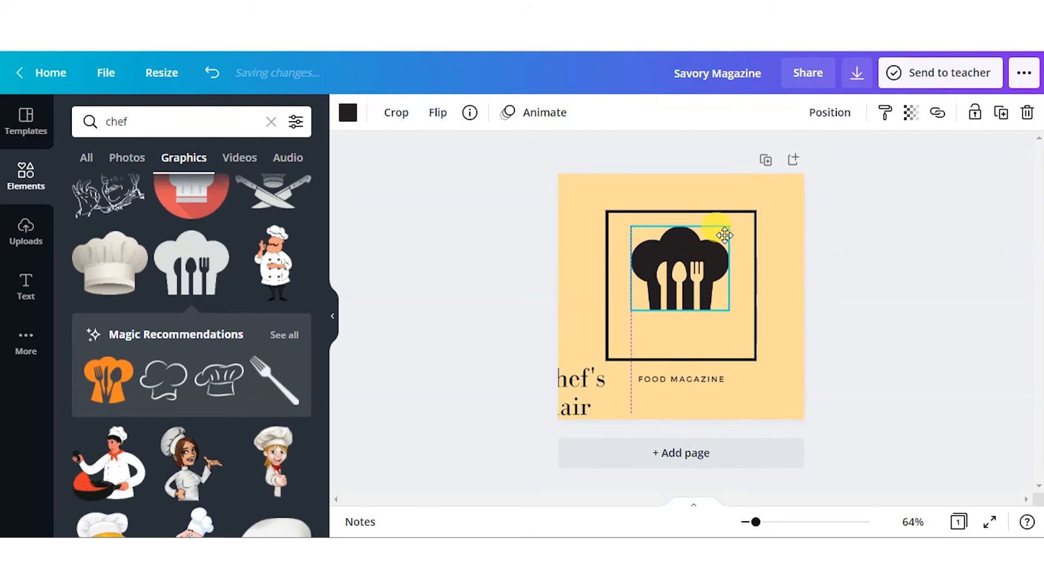
{"action": "left_click_drag", "start_coordinate": [696, 256], "coordinate": [696, 256]}
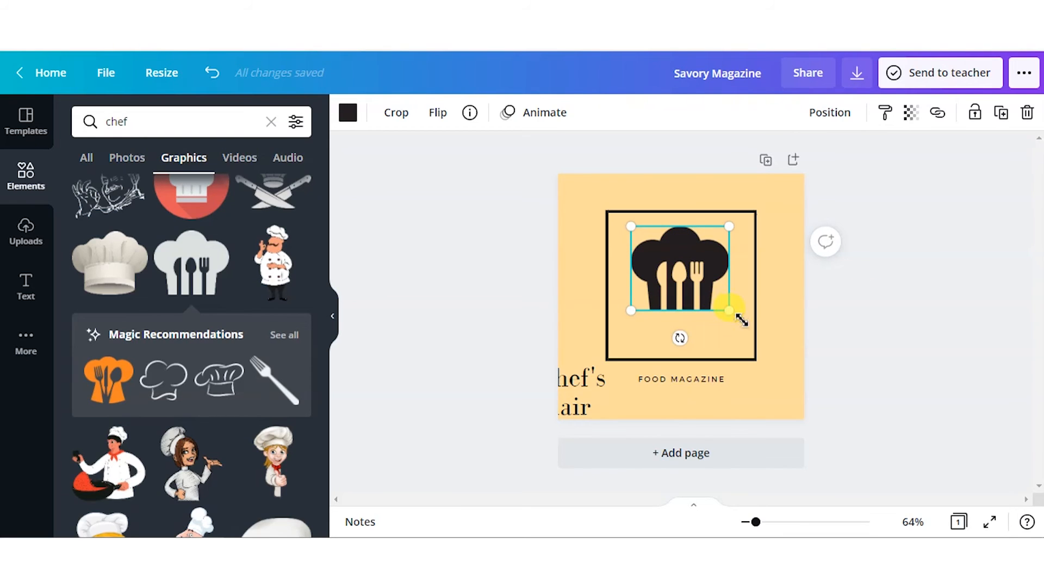
{"action": "left_click_drag", "start_coordinate": [751, 333], "coordinate": [932, 329]}
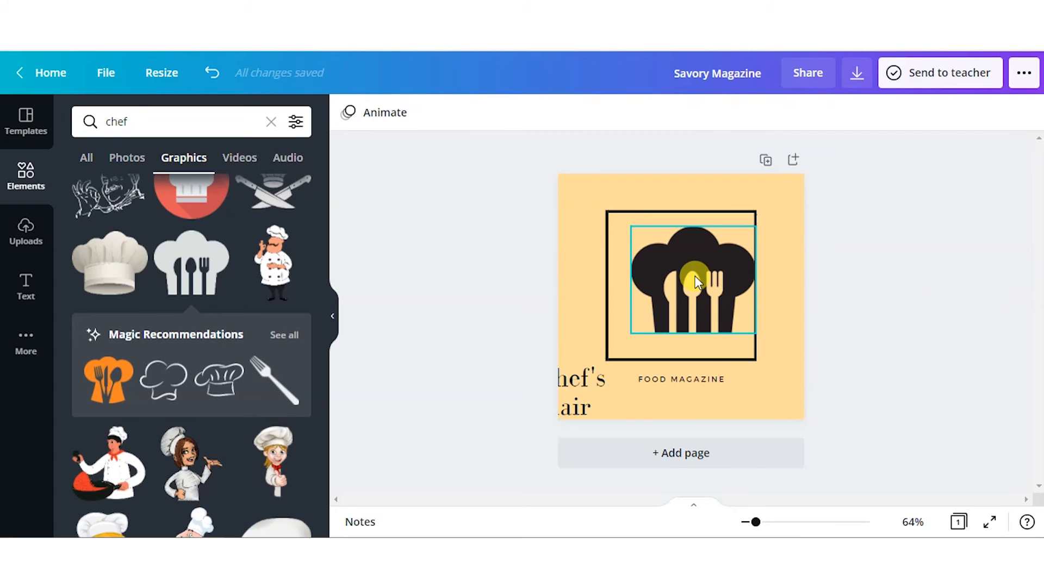
{"action": "left_click_drag", "start_coordinate": [667, 280], "coordinate": [677, 270]}
{"action": "left_click", "coordinate": [927, 285]}
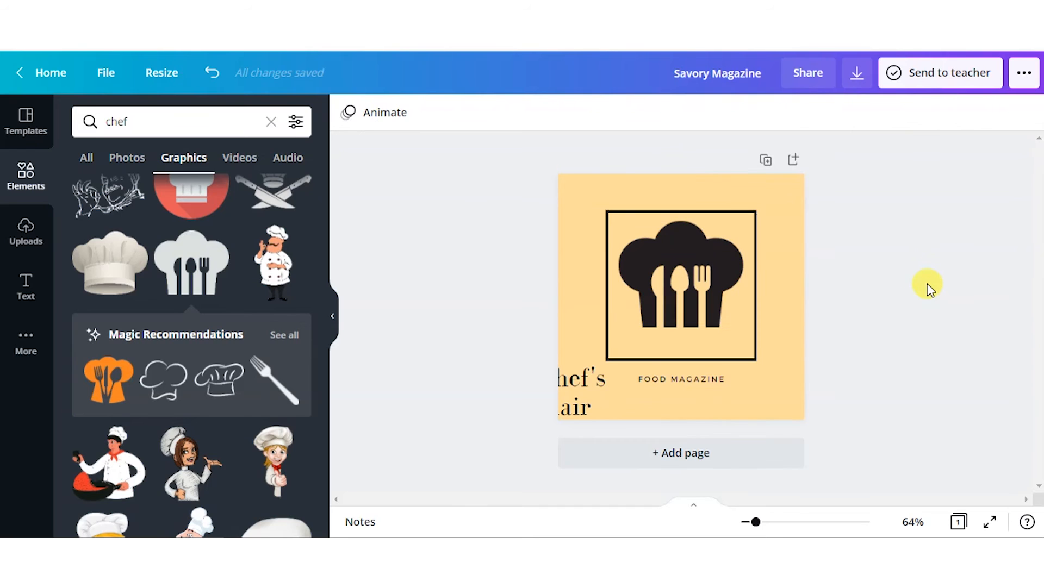
Move the "Chef's Flair" text slightly lower at the design's corner and slightly enlarge the chef hat graphic inside the square frame.
{"action": "left_click", "coordinate": [584, 394]}
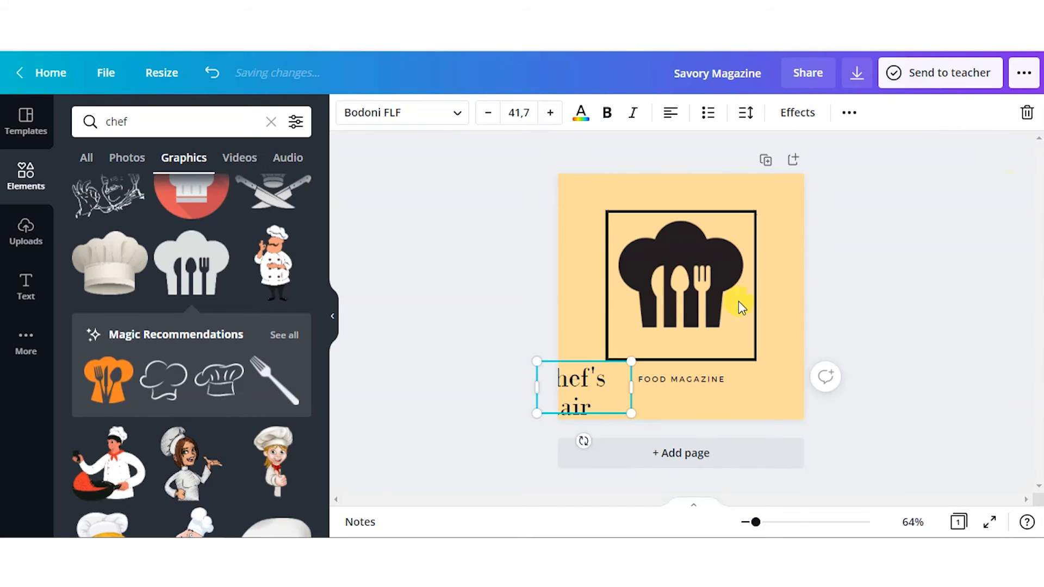
{"action": "left_click_drag", "start_coordinate": [703, 315], "coordinate": [595, 395]}
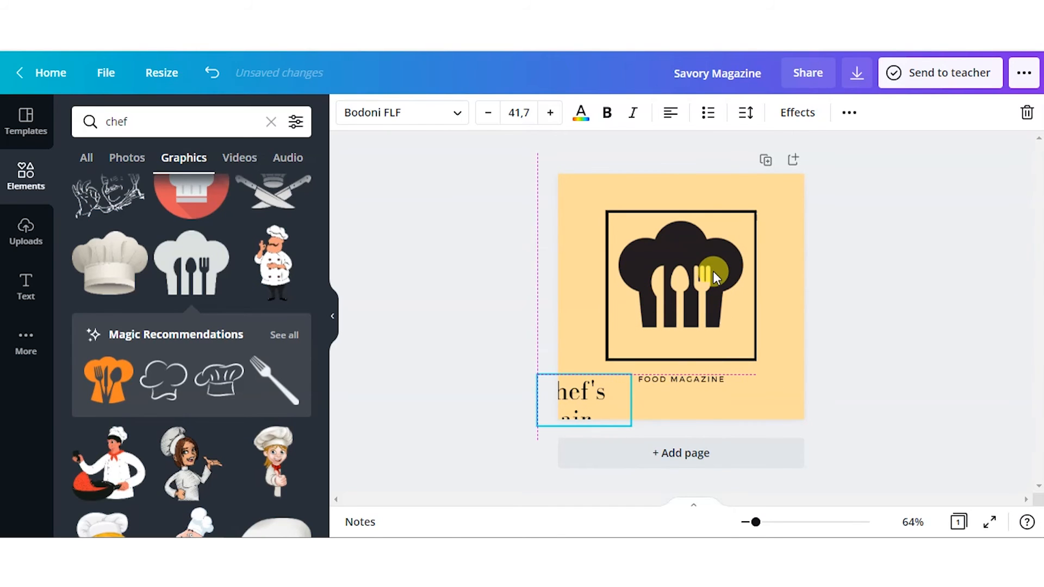
{"action": "left_click", "coordinate": [713, 271]}
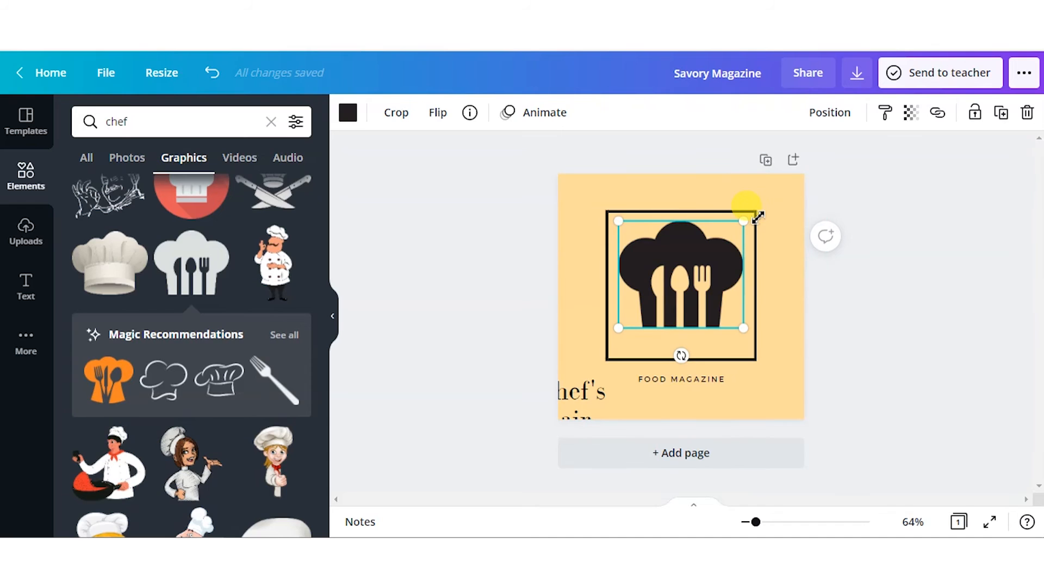
{"action": "left_click_drag", "start_coordinate": [756, 210], "coordinate": [759, 213]}
{"action": "left_click", "coordinate": [913, 245]}
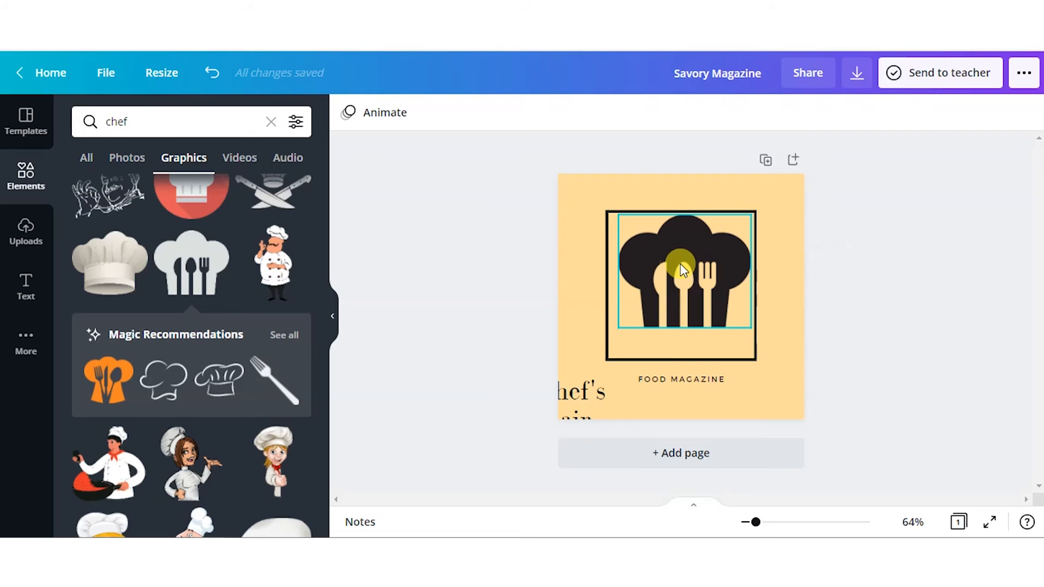
Nudge the enlarged chef hat graphic left and slightly down to centre it horizontally in the square frame.
{"action": "left_click", "coordinate": [680, 263]}
{"action": "key", "text": "Left"}
{"action": "key", "text": "Left"}
{"action": "key", "text": "Left"}
{"action": "key", "text": "Left"}
{"action": "key", "text": "Left"}
{"action": "key", "text": "Left"}
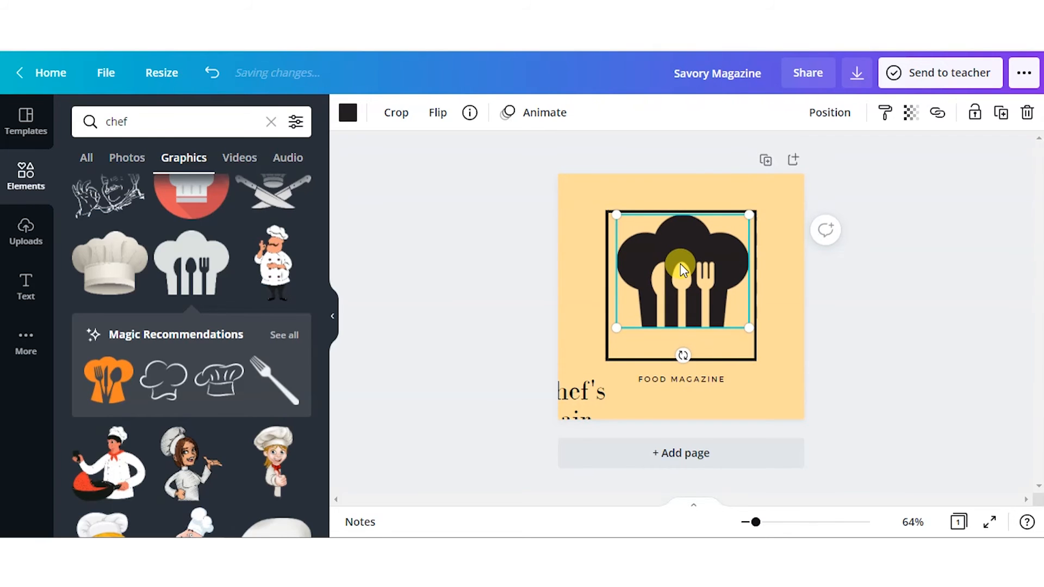
{"action": "key", "text": "Down"}
{"action": "key", "text": "Down"}
{"action": "key", "text": "Down"}
{"action": "key", "text": "Down"}
{"action": "key", "text": "Left"}
{"action": "key", "text": "Left"}
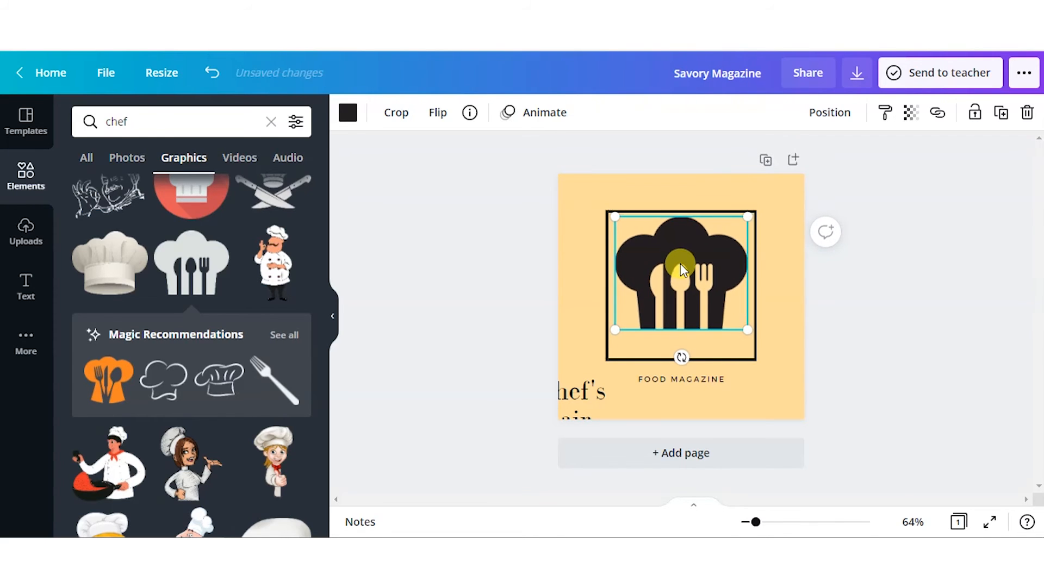
{"action": "key", "text": "Right"}
{"action": "key", "text": "Down"}
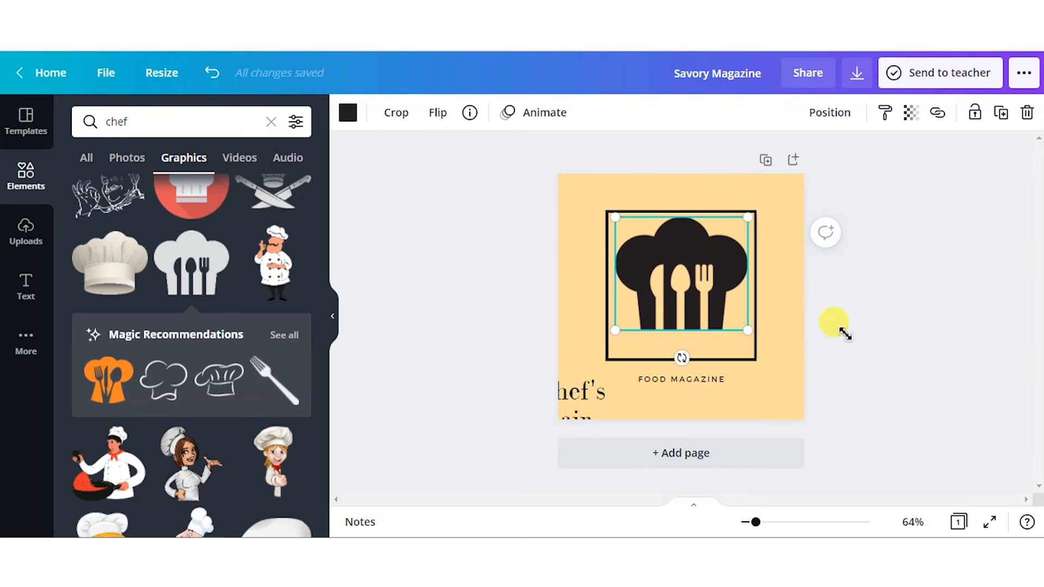
{"action": "left_click", "coordinate": [907, 337]}
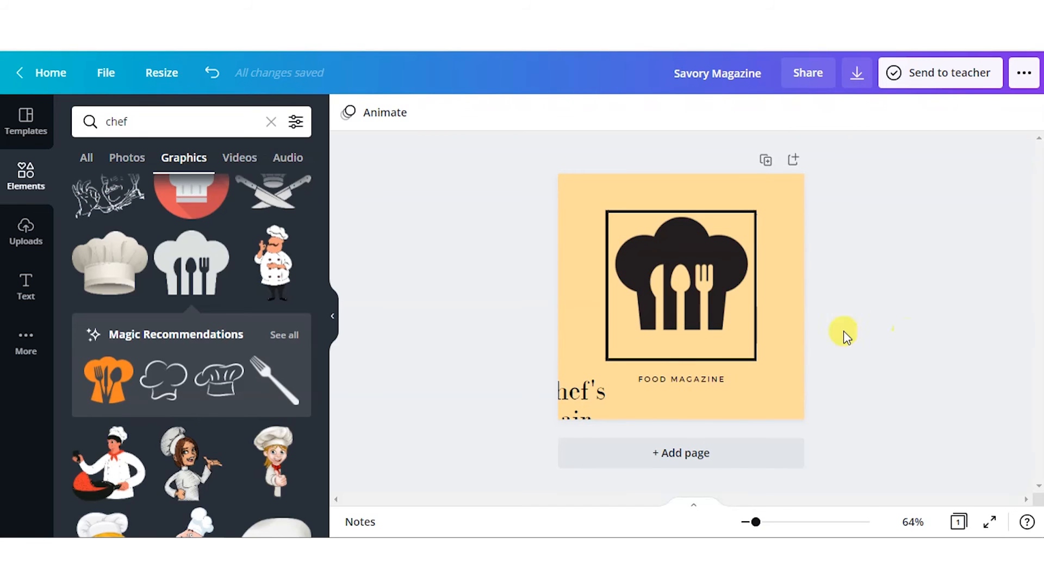
Enlarge the square frame around the chef hat and centre it horizontally on the design.
{"action": "left_click", "coordinate": [755, 361]}
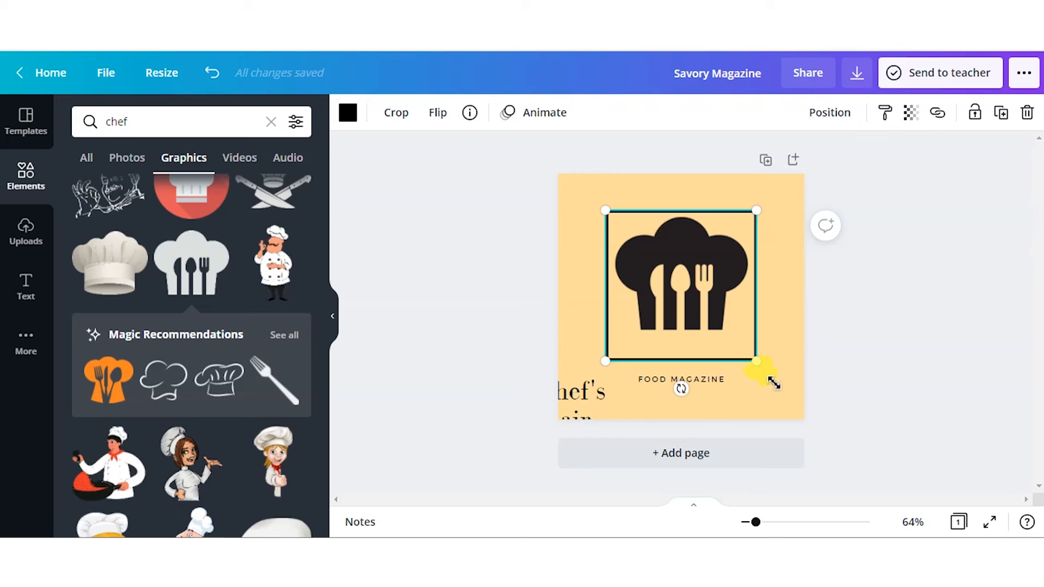
{"action": "left_click_drag", "start_coordinate": [773, 383], "coordinate": [774, 379]}
{"action": "left_click", "coordinate": [720, 172]}
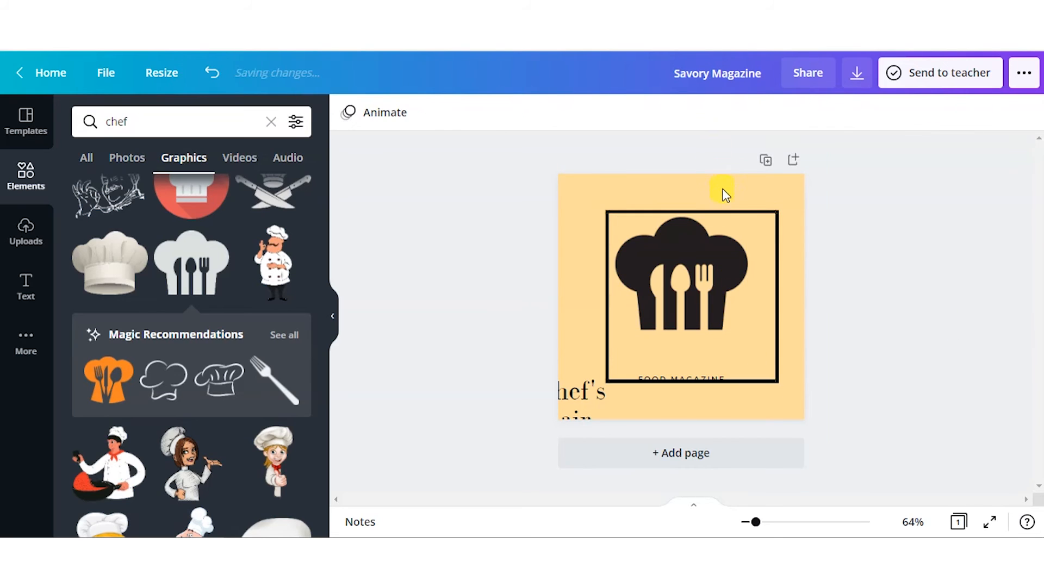
{"action": "left_click_drag", "start_coordinate": [710, 208], "coordinate": [721, 209]}
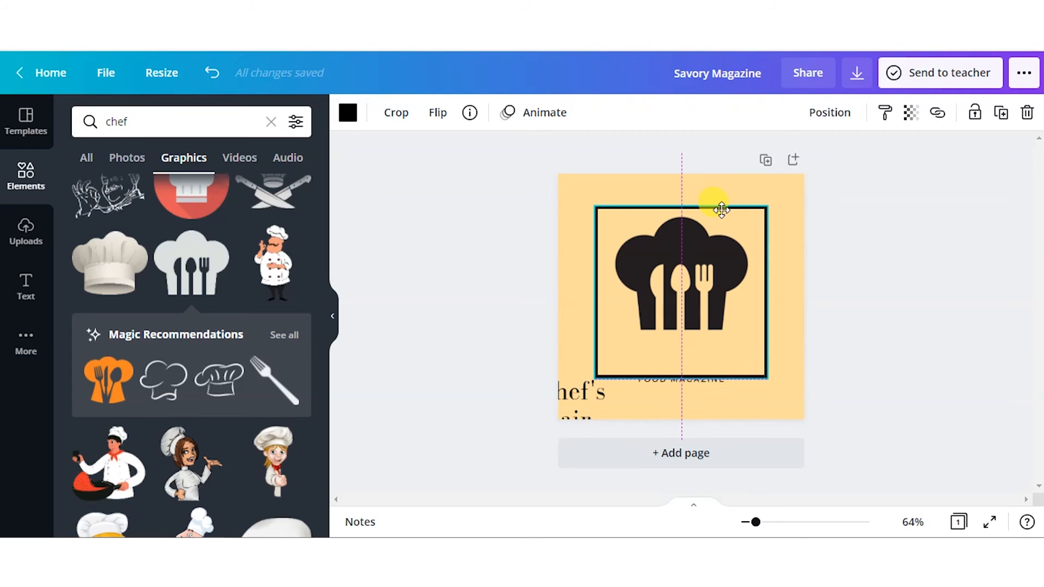
{"action": "left_click", "coordinate": [760, 410]}
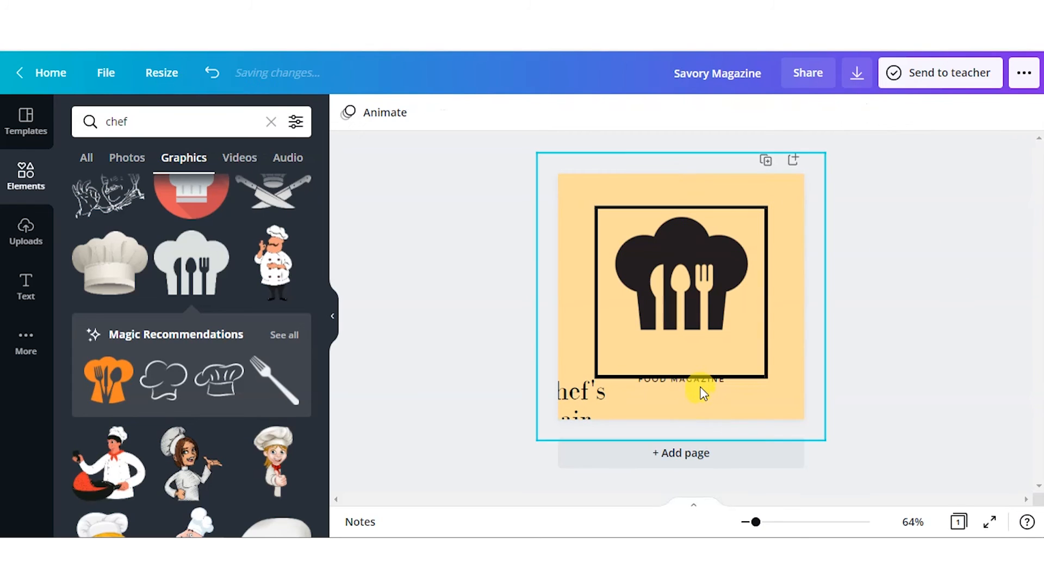
Move the "FOOD MAGAZINE" text below the enlarged frame and the "Chef's Flair" text beneath the chef hat inside the frame.
{"action": "left_click_drag", "start_coordinate": [700, 381], "coordinate": [712, 400]}
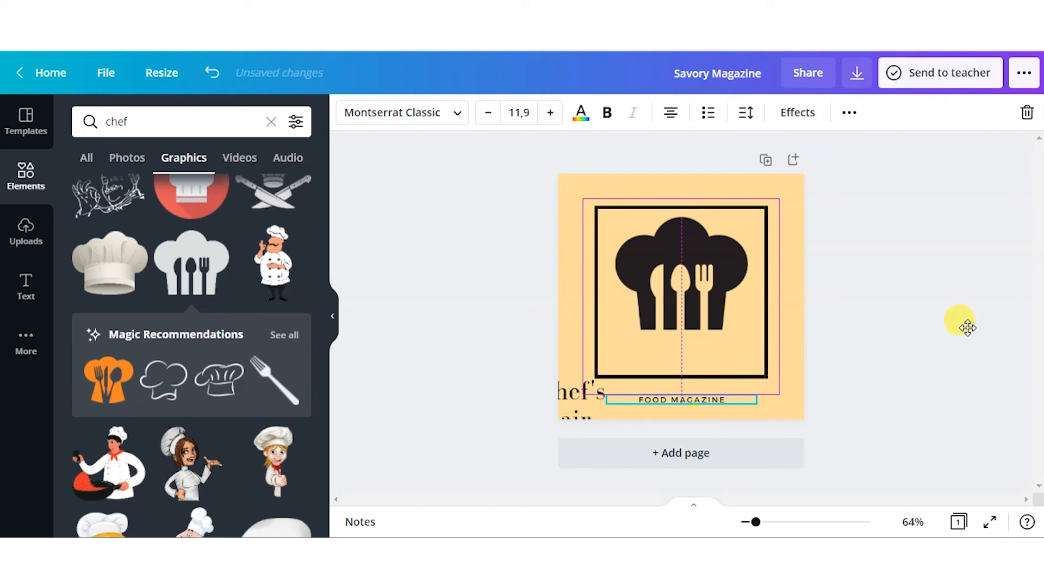
{"action": "left_click", "coordinate": [569, 409]}
{"action": "left_click", "coordinate": [570, 409]}
{"action": "mouse_move", "coordinate": [672, 360]}
{"action": "left_mouse_down"}
{"action": "mouse_move", "coordinate": [678, 349]}
{"action": "mouse_move", "coordinate": [659, 348]}
{"action": "left_mouse_up"}
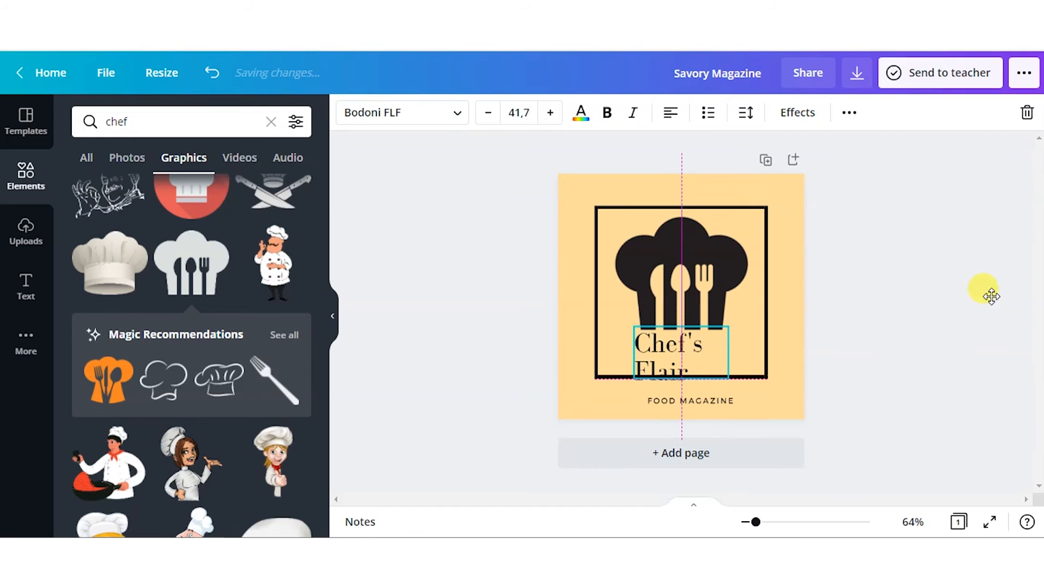
{"action": "left_click", "coordinate": [975, 307]}
Replace the "Chef's Flair" text beneath the chef hat with "Kedai Ibu".
{"action": "left_click", "coordinate": [679, 352]}
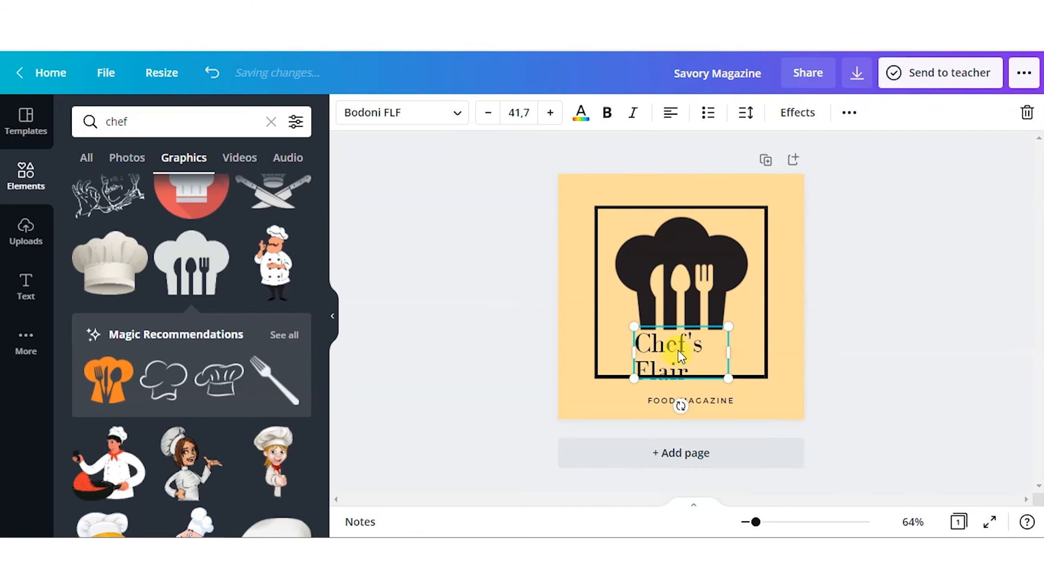
{"action": "left_click", "coordinate": [698, 359]}
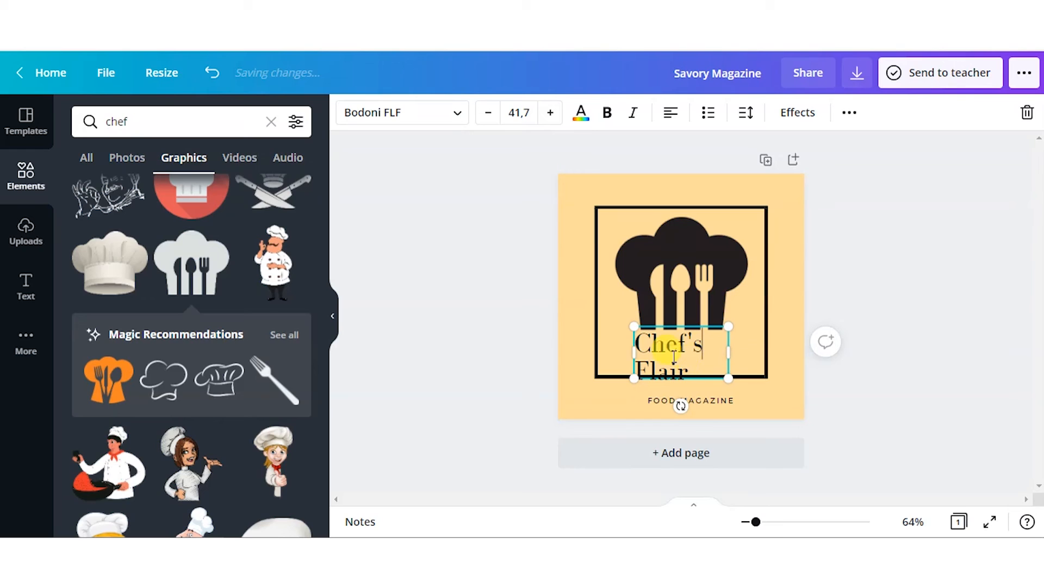
{"action": "left_click", "coordinate": [701, 370]}
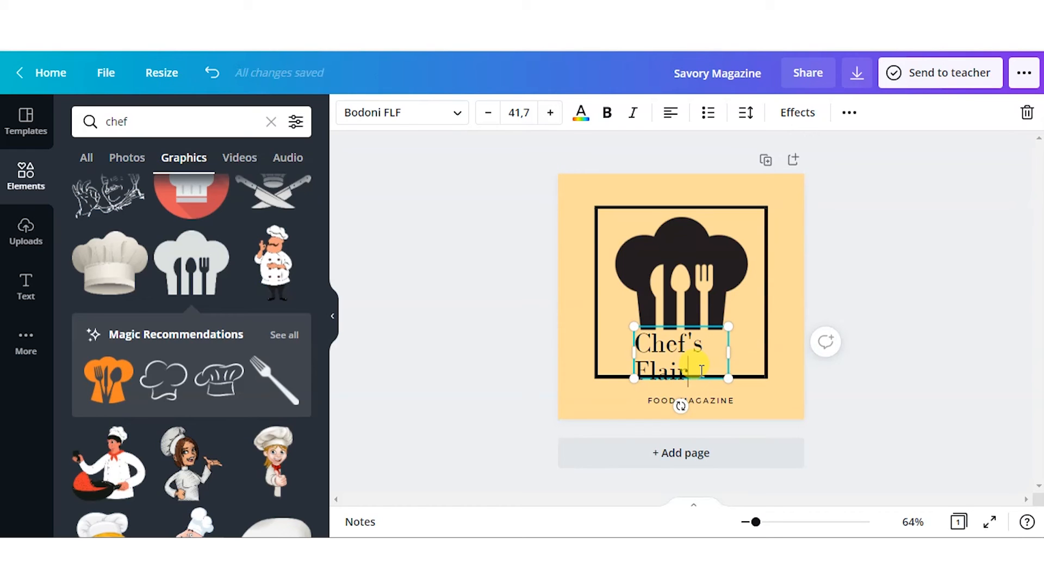
{"action": "key", "text": "BackSpace"}
{"action": "key", "text": "BackSpace"}
{"action": "key", "text": "BackSpace"}
{"action": "key", "text": "BackSpace"}
{"action": "key", "text": "BackSpace"}
{"action": "key", "text": "BackSpace"}
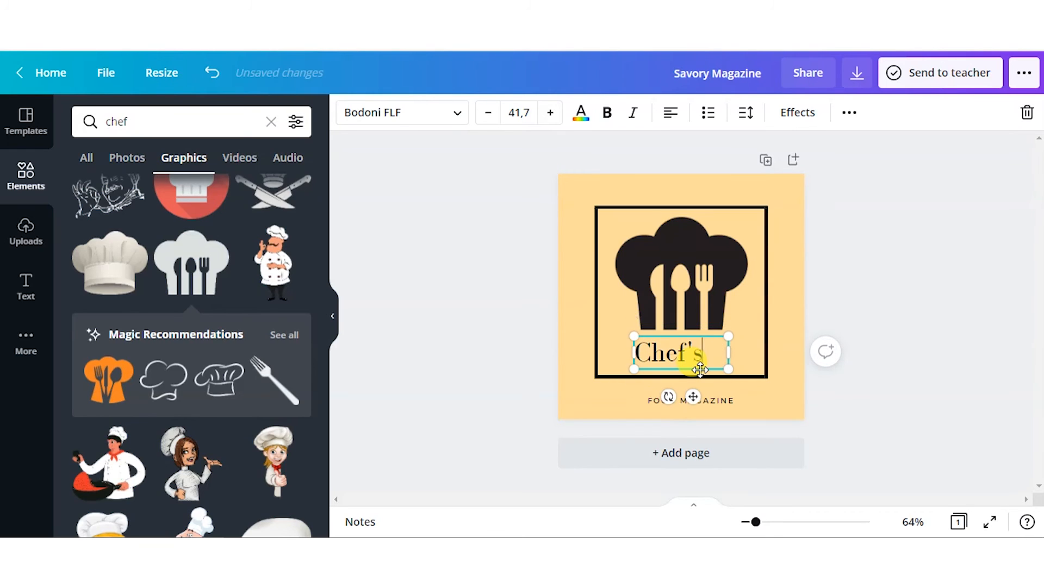
{"action": "key", "text": "BackSpace"}
{"action": "key", "text": "BackSpace"}
{"action": "key", "text": "BackSpace"}
{"action": "key", "text": "BackSpace"}
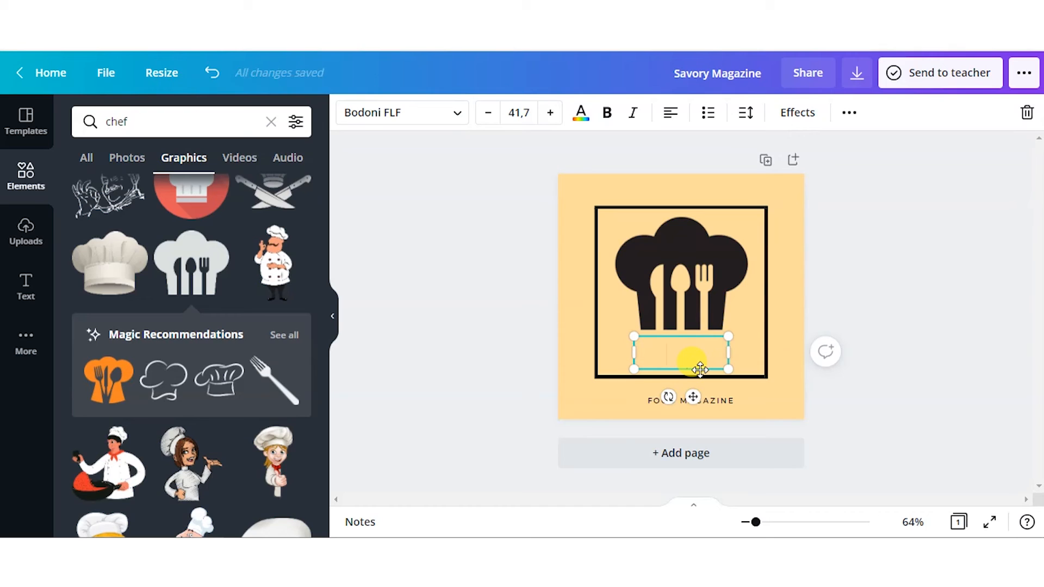
{"action": "type", "text": "Kedai I"}
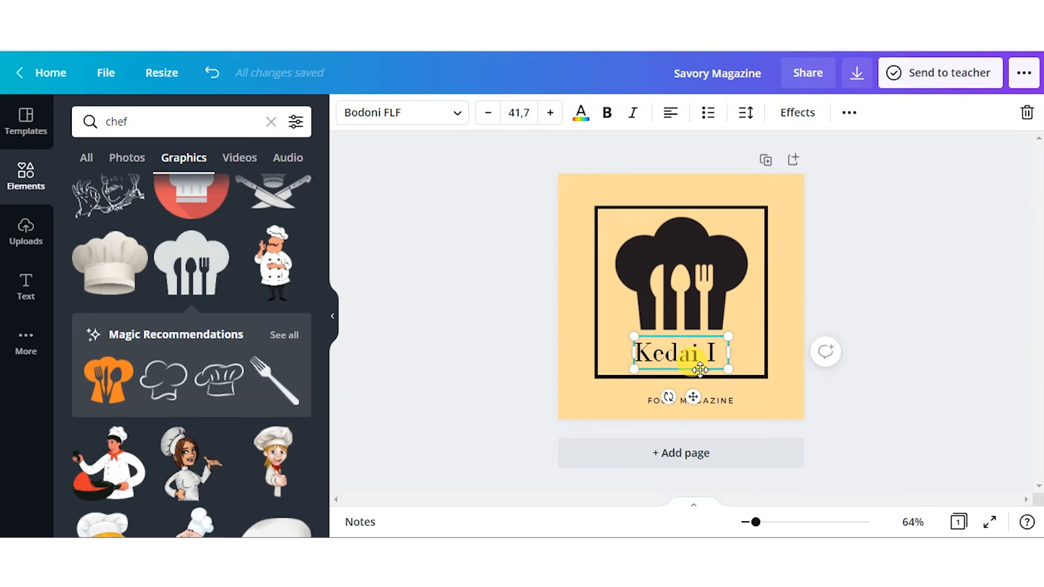
{"action": "type", "text": "bu"}
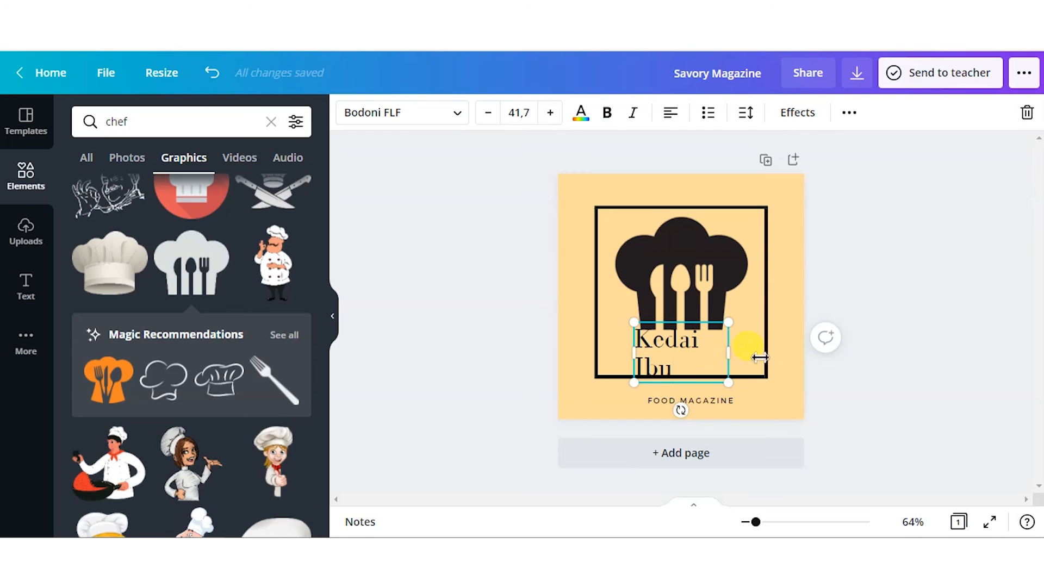
Widen the "Kedai Ibu" text box so the name fits on one line, and make the text bold.
{"action": "left_click_drag", "start_coordinate": [729, 353], "coordinate": [757, 354]}
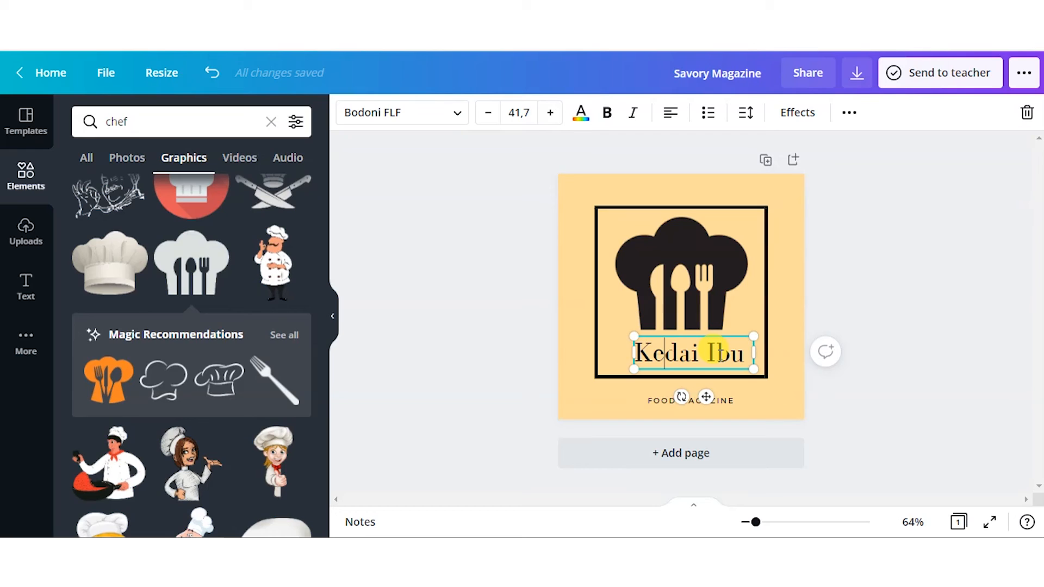
{"action": "double_click", "coordinate": [720, 354]}
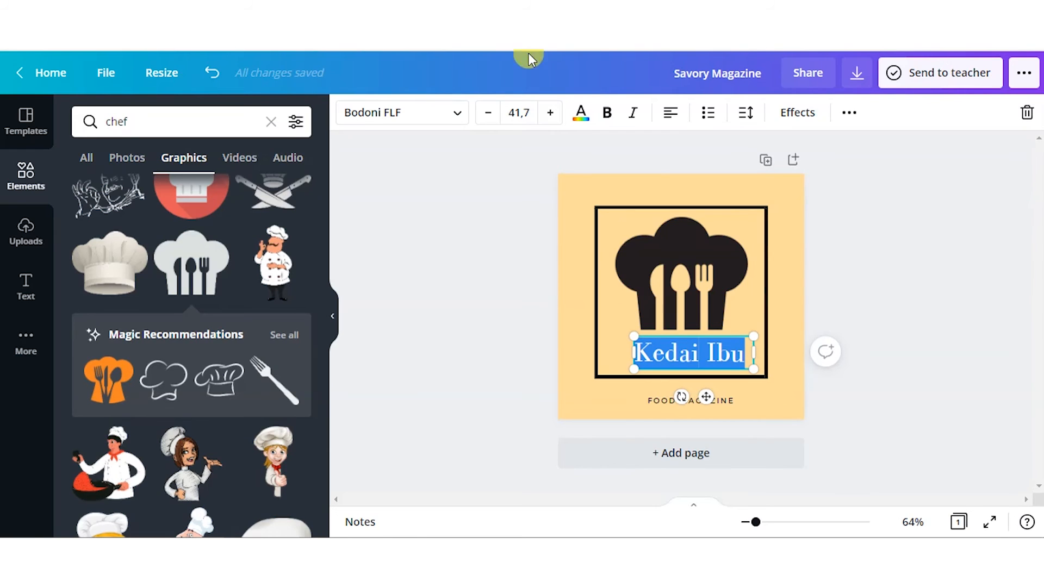
{"action": "left_click", "coordinate": [611, 111]}
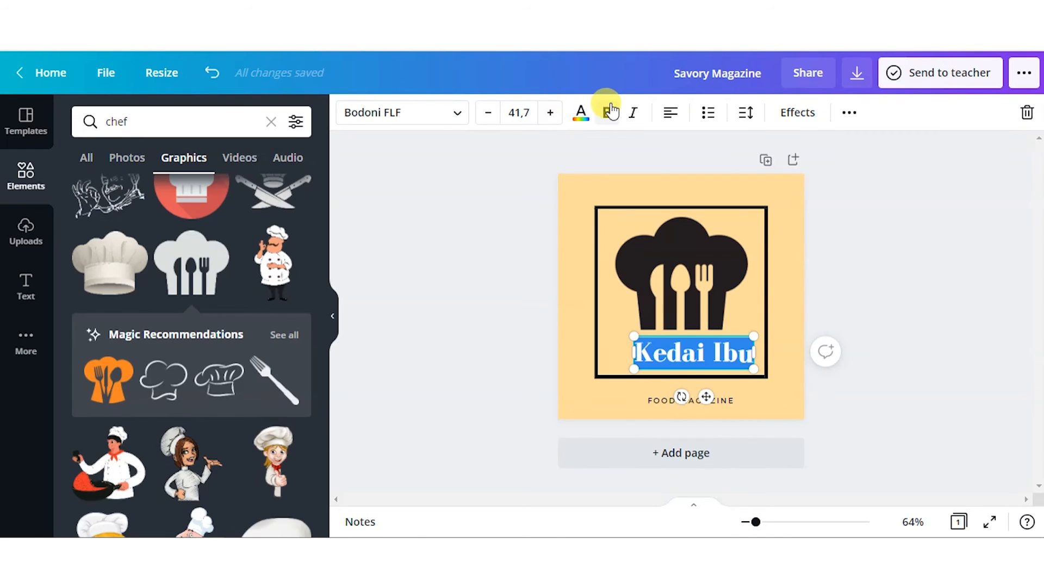
{"action": "left_click", "coordinate": [870, 293]}
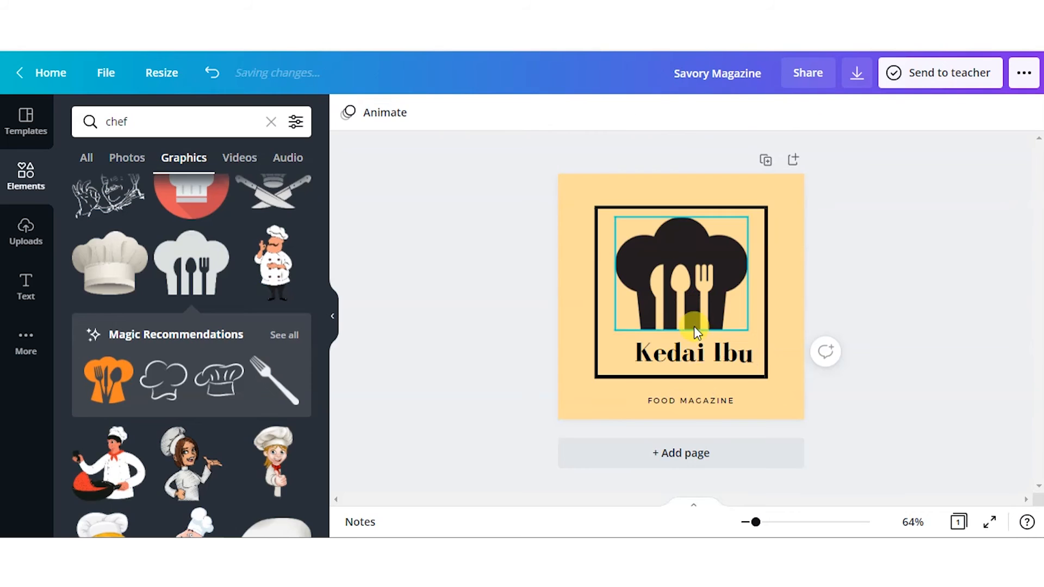
Centre the "Kedai Ibu" text horizontally beneath the chef hat inside the square frame.
{"action": "left_click", "coordinate": [701, 360]}
{"action": "left_click_drag", "start_coordinate": [683, 355], "coordinate": [690, 352]}
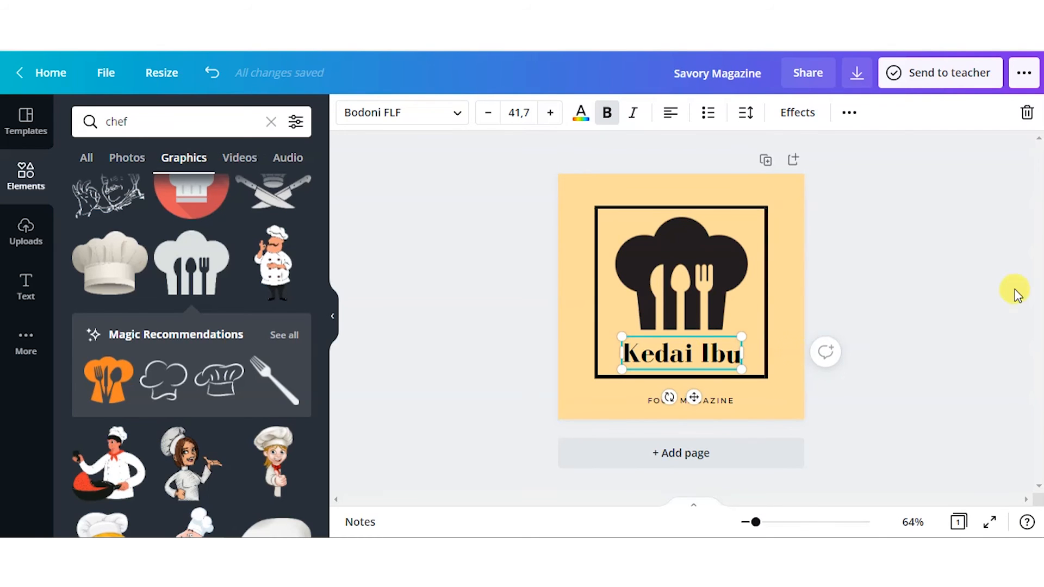
{"action": "left_click", "coordinate": [855, 322]}
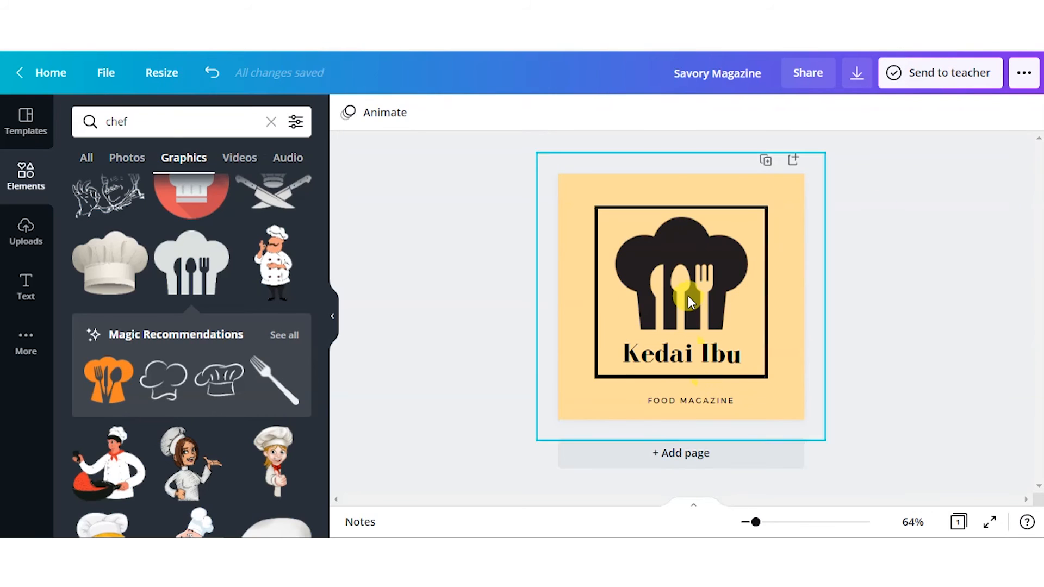
Nudge the chef hat graphic down closer to the "Kedai Ibu" text and slightly to the left.
{"action": "left_click_drag", "start_coordinate": [689, 302], "coordinate": [691, 302]}
{"action": "key", "text": "Down"}
{"action": "key", "text": "Down"}
{"action": "key", "text": "Down"}
{"action": "key", "text": "Down"}
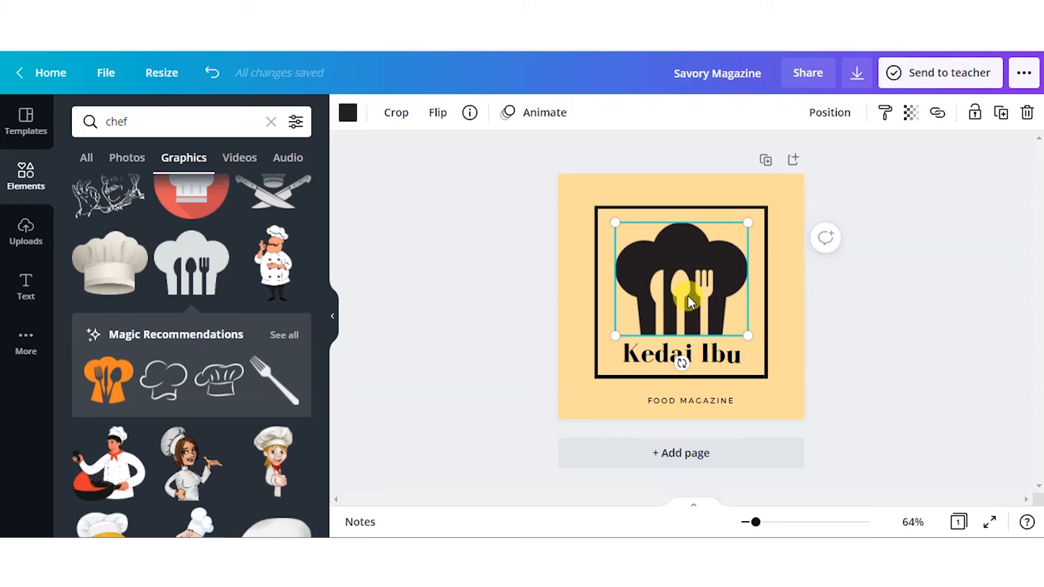
{"action": "key", "text": "Left"}
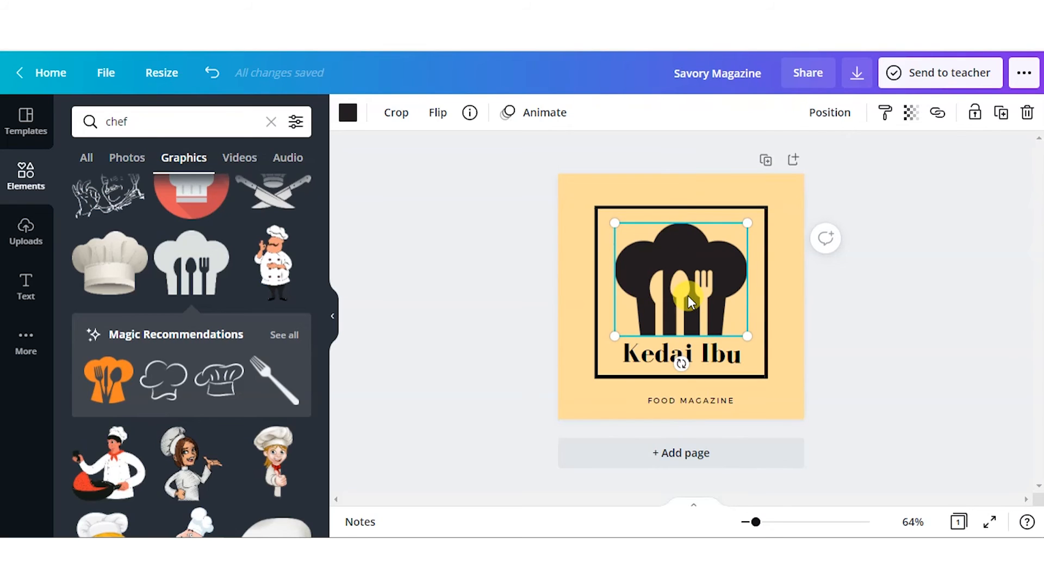
{"action": "left_click", "coordinate": [957, 322]}
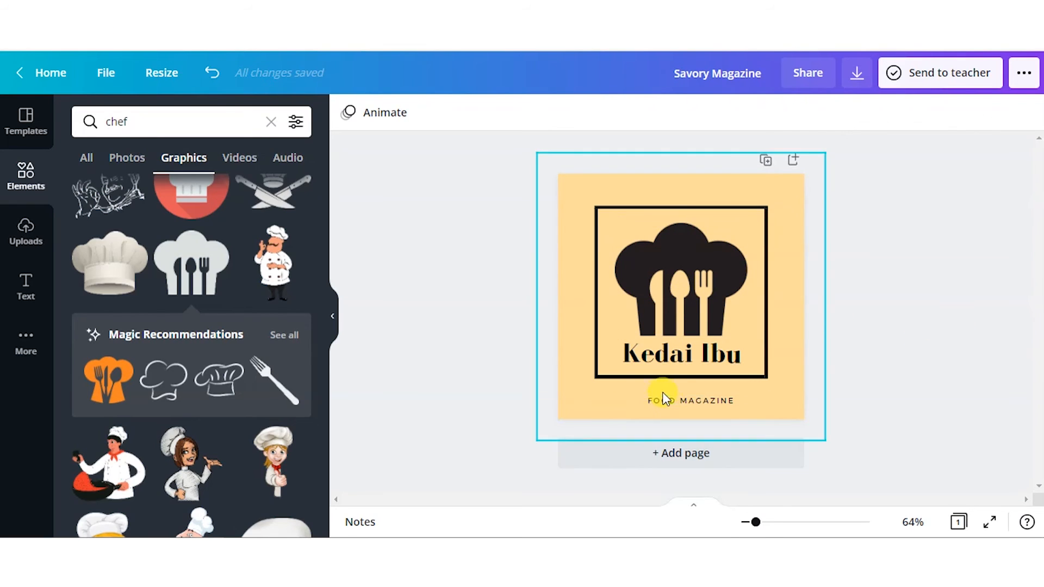
Replace the "FOOD MAGAZINE" tagline below the frame with "SPESIAL MASAKAN JAWA".
{"action": "left_click", "coordinate": [715, 403]}
{"action": "left_click", "coordinate": [737, 401]}
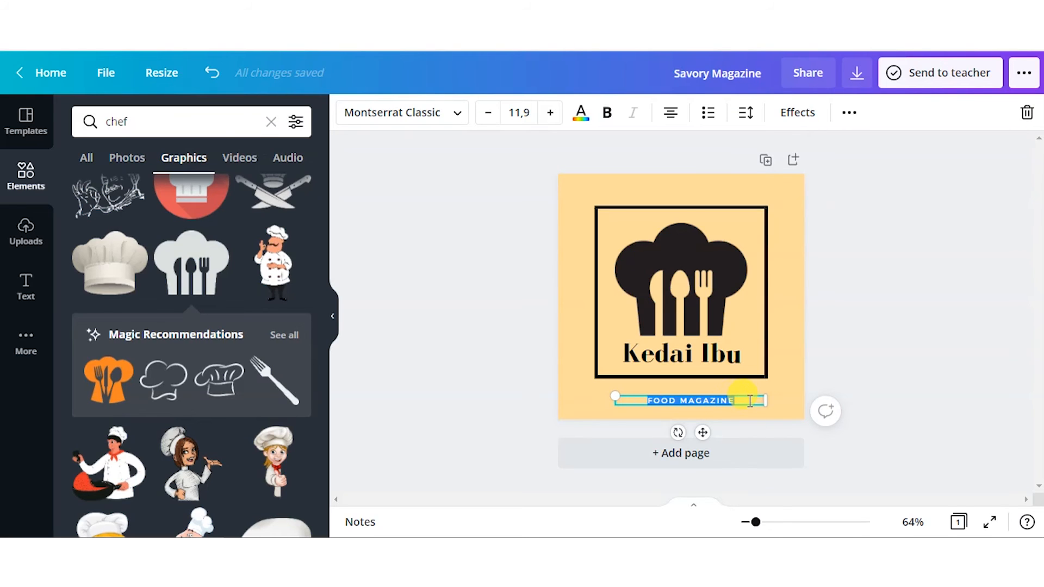
{"action": "key", "text": "BackSpace"}
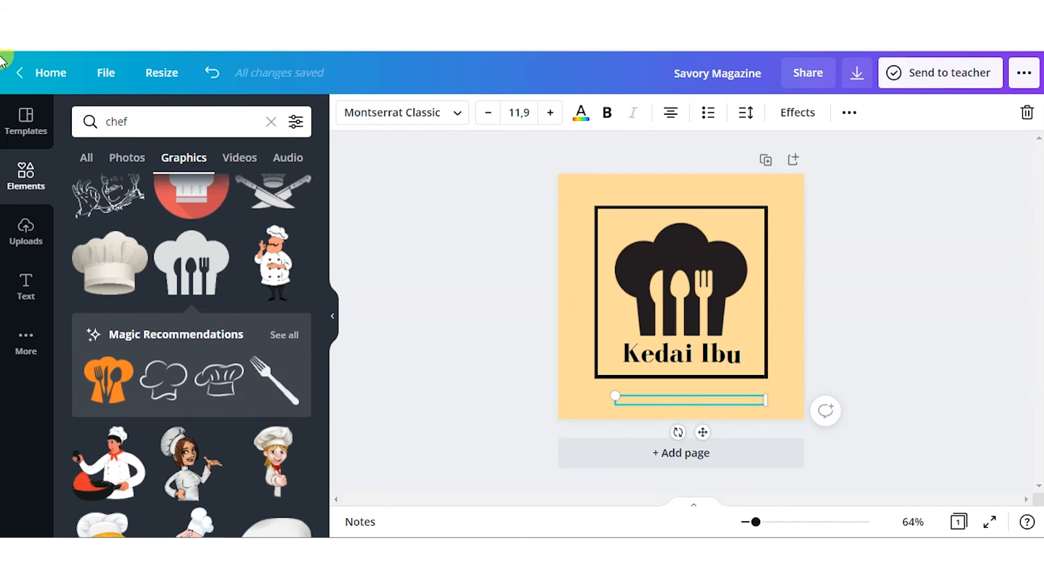
{"action": "type", "text": "SPESIAL MASA"}
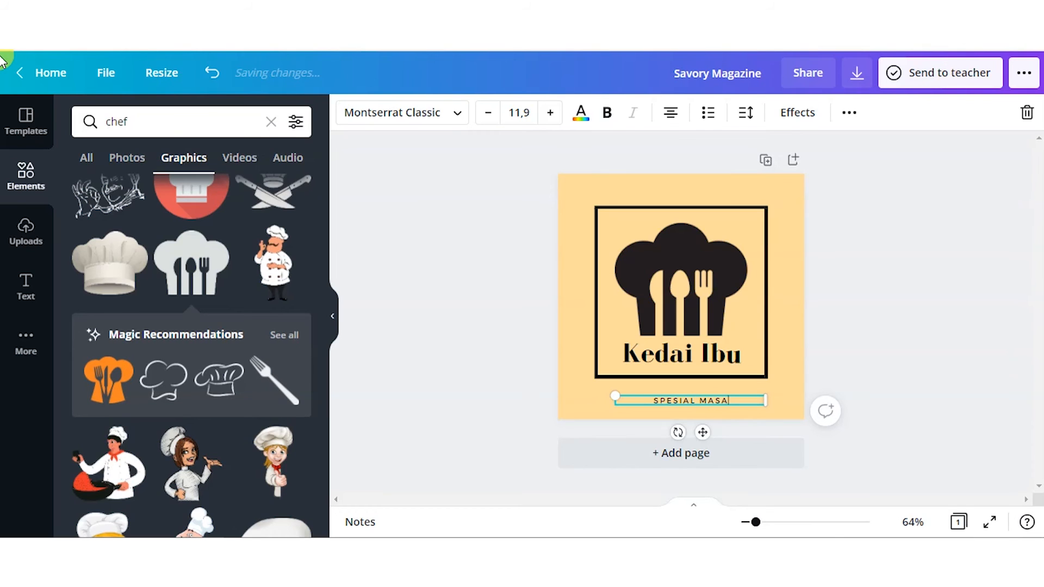
{"action": "type", "text": "KAN JAWA"}
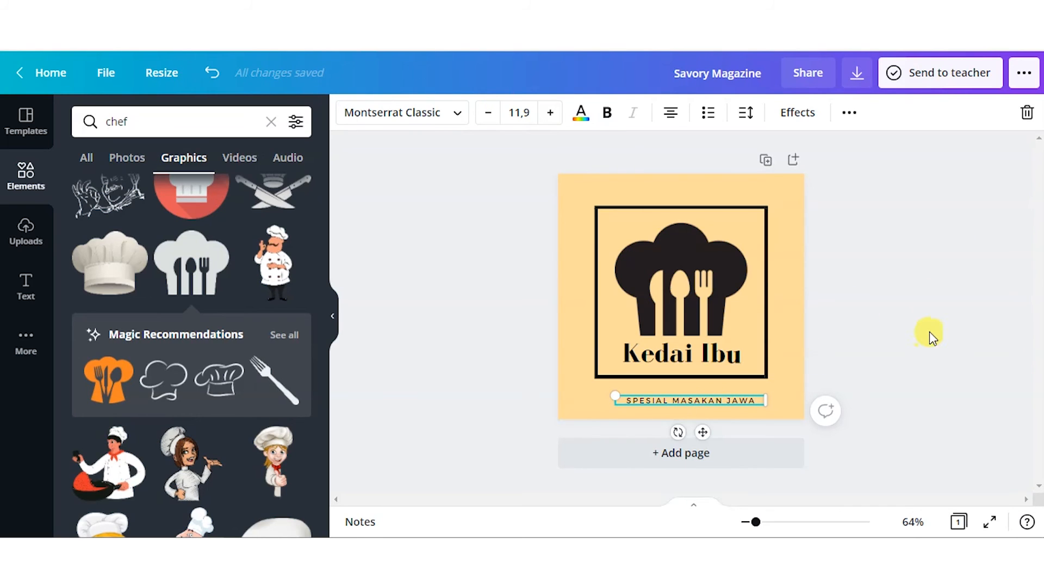
{"action": "left_click", "coordinate": [820, 351]}
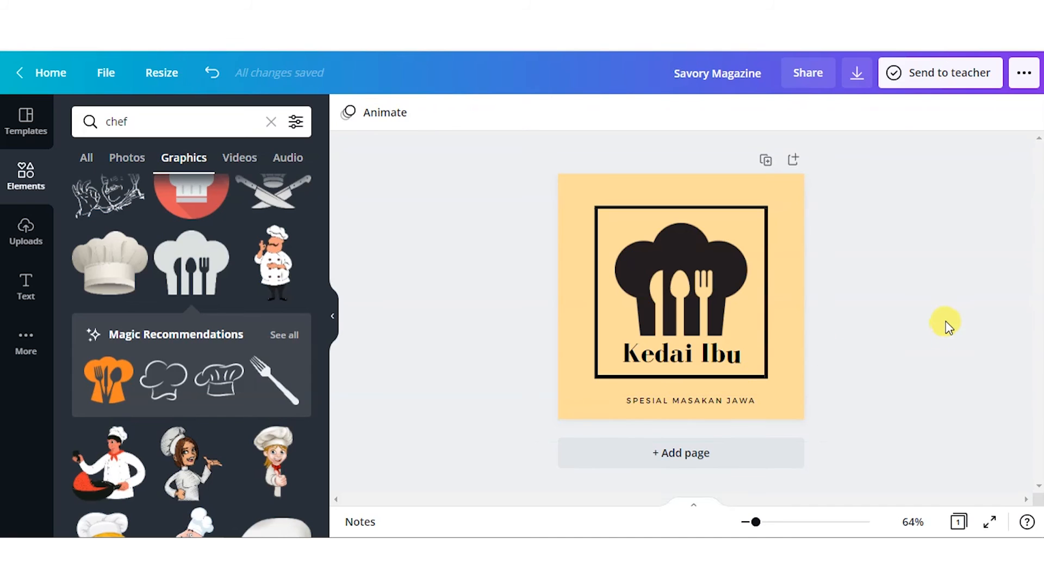
Centre the "SPESIAL MASAKAN JAWA" tagline horizontally beneath the square frame.
{"action": "left_click", "coordinate": [697, 401]}
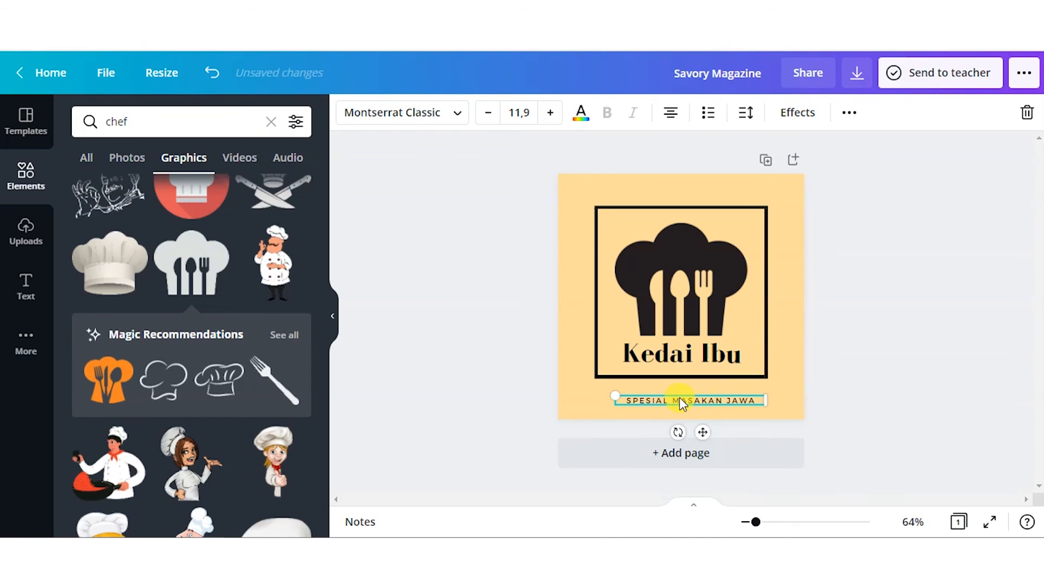
{"action": "mouse_move", "coordinate": [677, 400]}
{"action": "left_mouse_down"}
{"action": "mouse_move", "coordinate": [664, 392]}
{"action": "mouse_move", "coordinate": [690, 402]}
{"action": "left_mouse_up"}
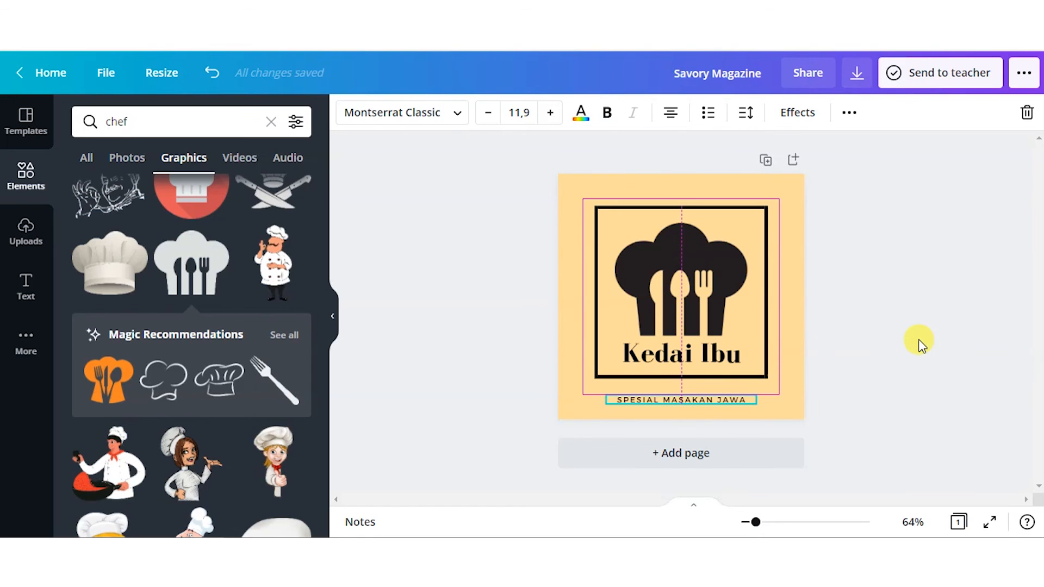
{"action": "left_click", "coordinate": [919, 342]}
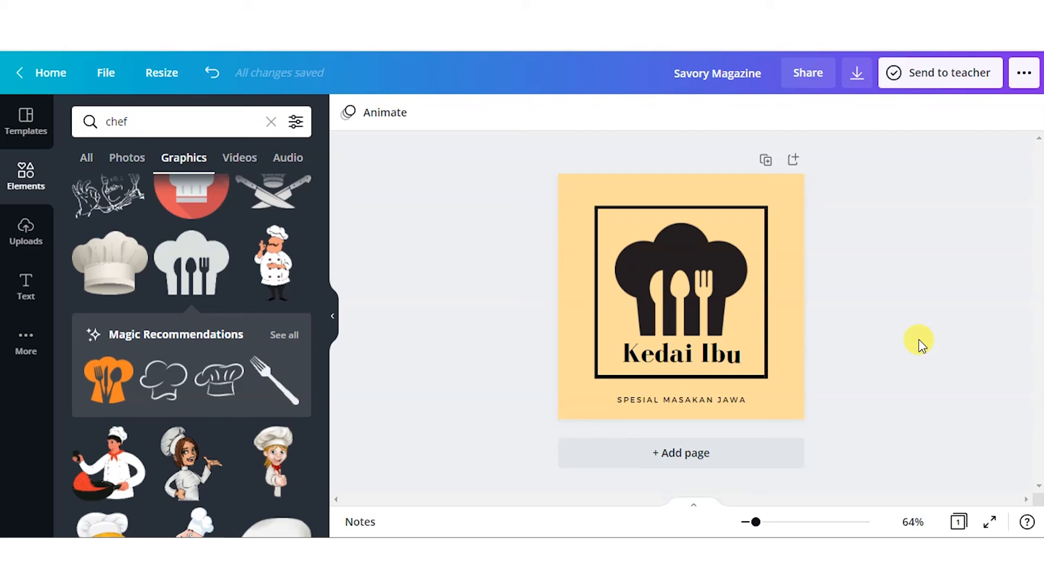
Nudge the "SPESIAL MASAKAN JAWA" tagline straight up so it sits closer to the square frame.
{"action": "left_click", "coordinate": [667, 402]}
{"action": "key", "text": "Up"}
{"action": "key", "text": "Up"}
{"action": "key", "text": "Up"}
{"action": "key", "text": "Up"}
{"action": "key", "text": "Up"}
{"action": "key", "text": "Up"}
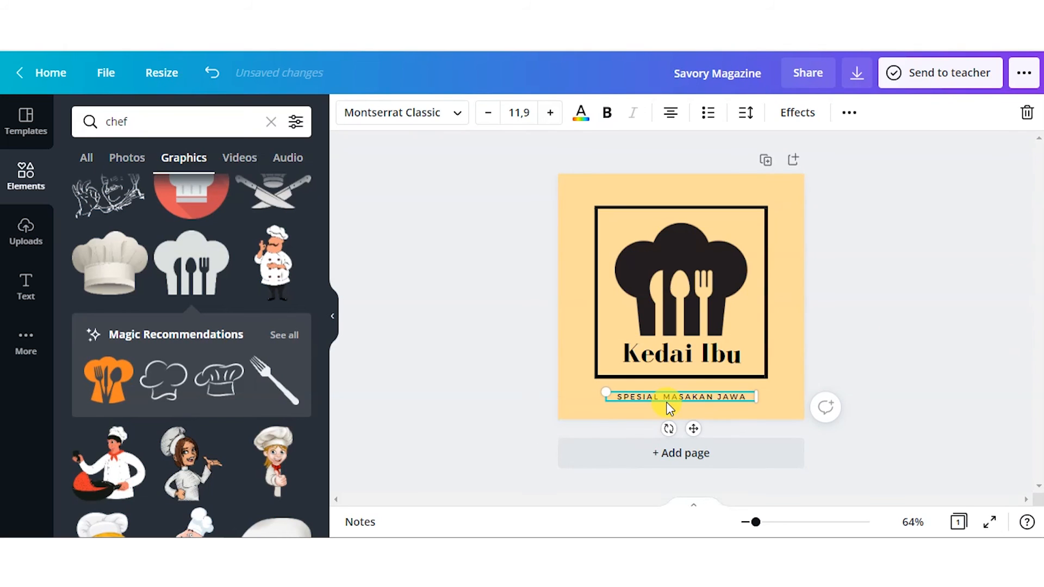
{"action": "key", "text": "Up"}
{"action": "key", "text": "Up"}
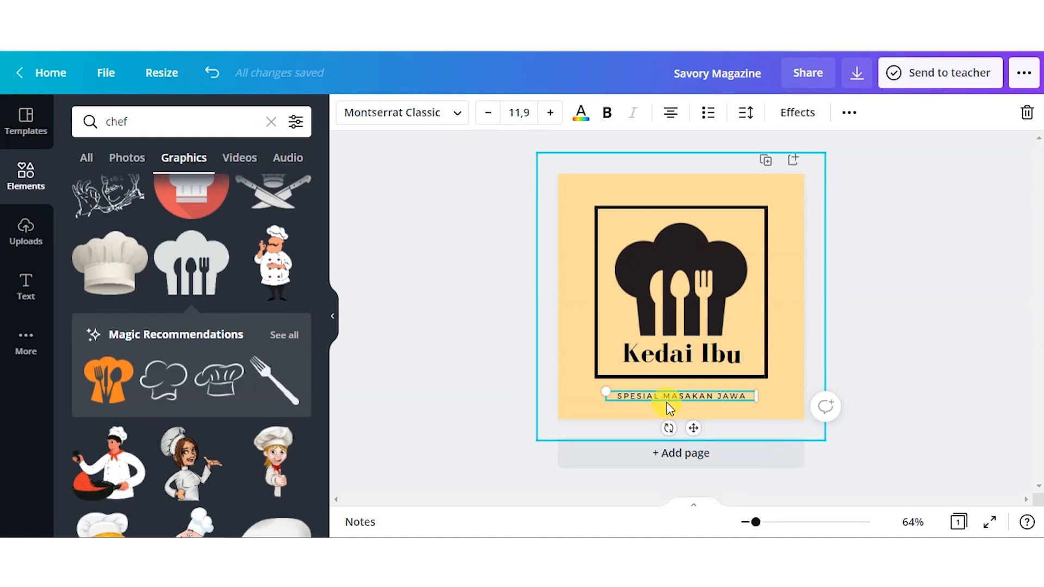
{"action": "left_click", "coordinate": [955, 317]}
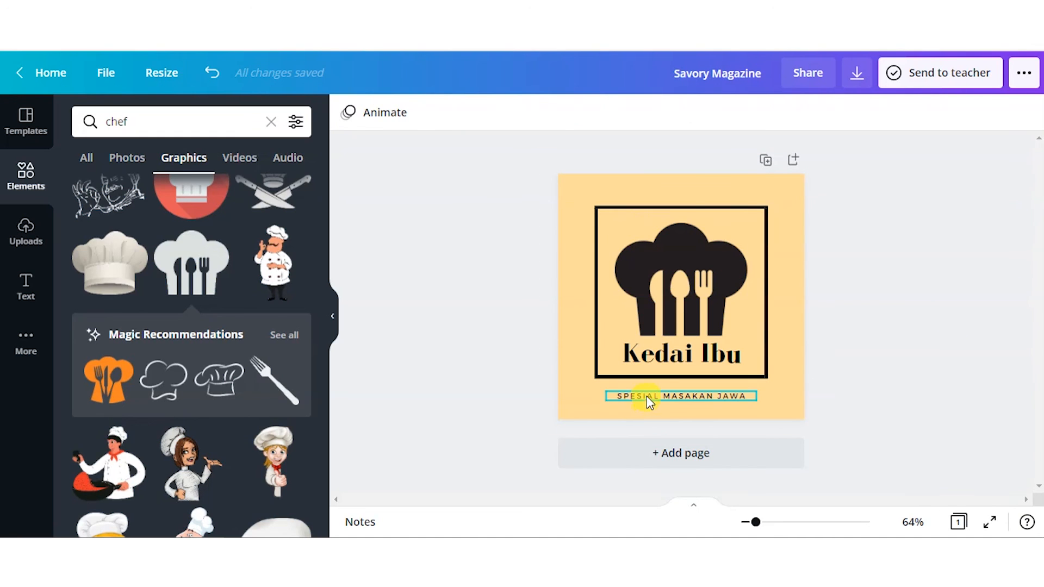
Make the "SPESIAL MASAKAN JAWA" tagline bold and shift it slightly further up towards the frame.
{"action": "left_click", "coordinate": [607, 113]}
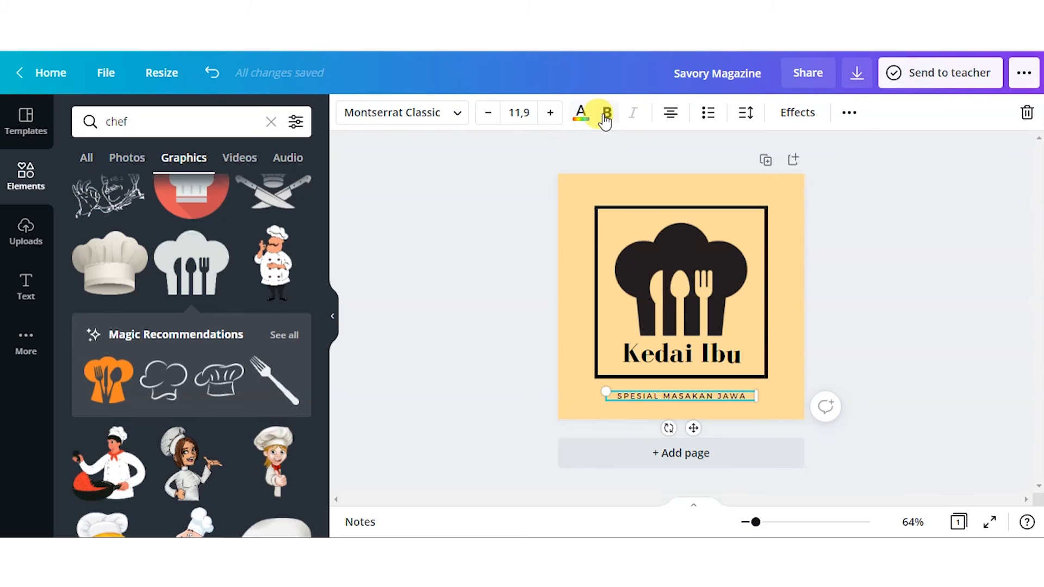
{"action": "left_click", "coordinate": [990, 281]}
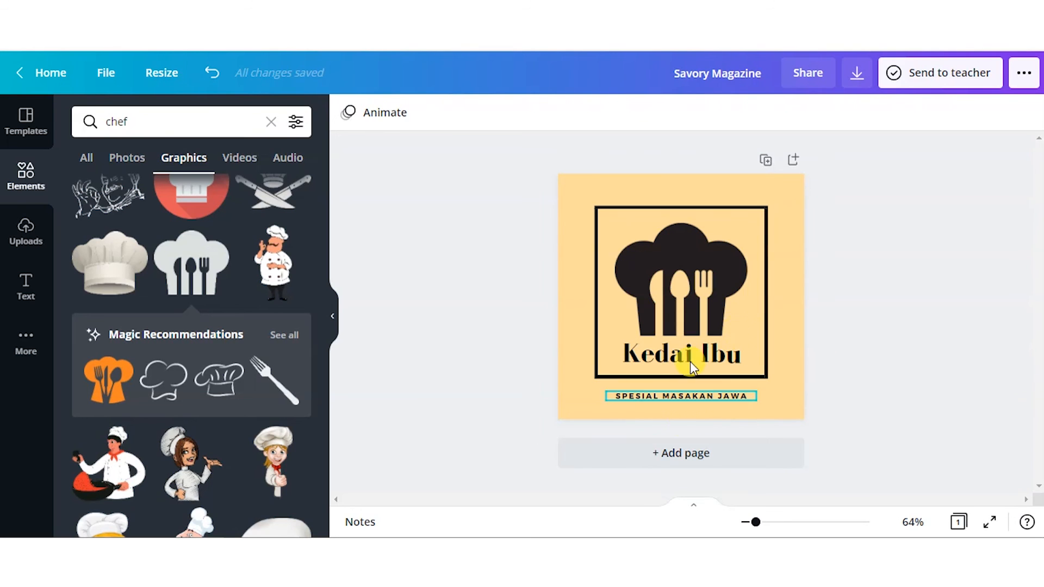
{"action": "left_click", "coordinate": [722, 397]}
{"action": "left_click", "coordinate": [723, 397]}
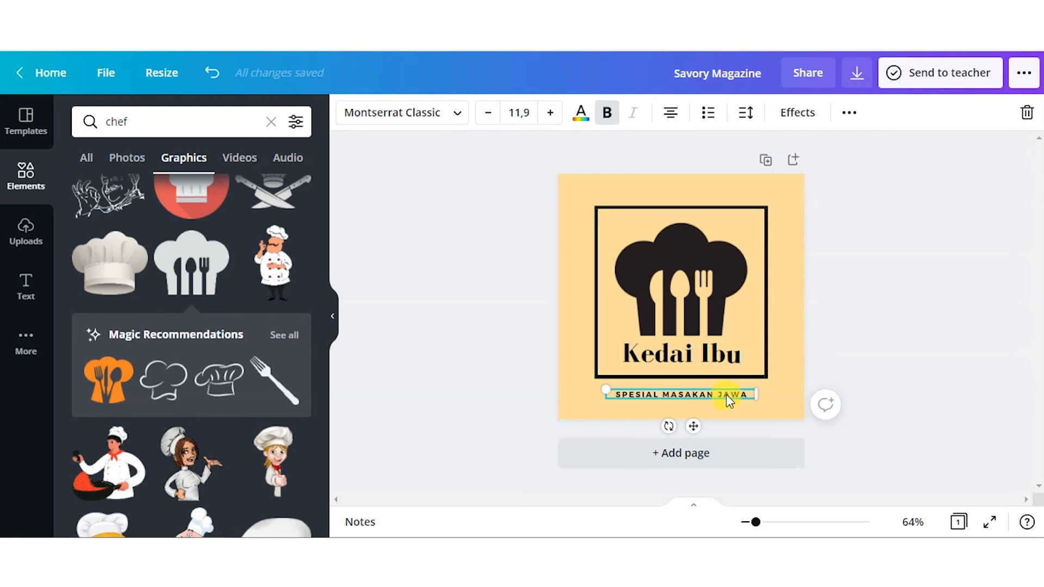
{"action": "left_click", "coordinate": [874, 317]}
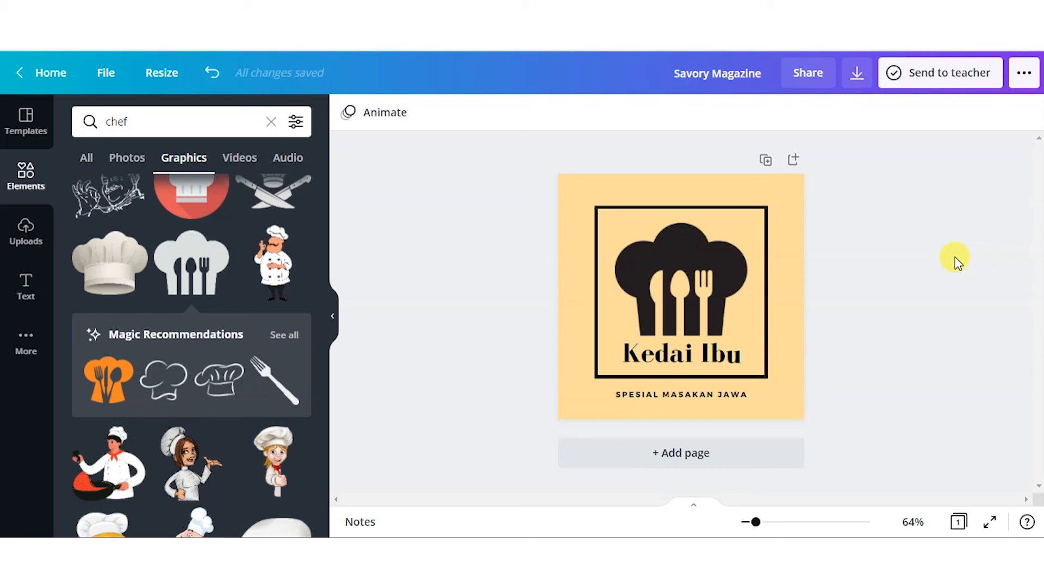
{"action": "left_click", "coordinate": [855, 77]}
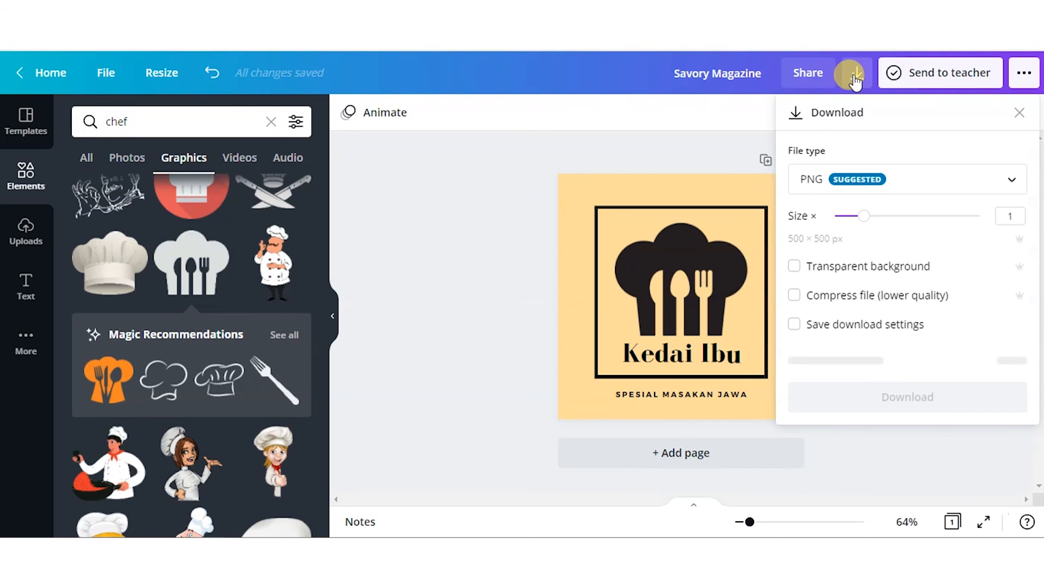
{"action": "left_click", "coordinate": [970, 180]}
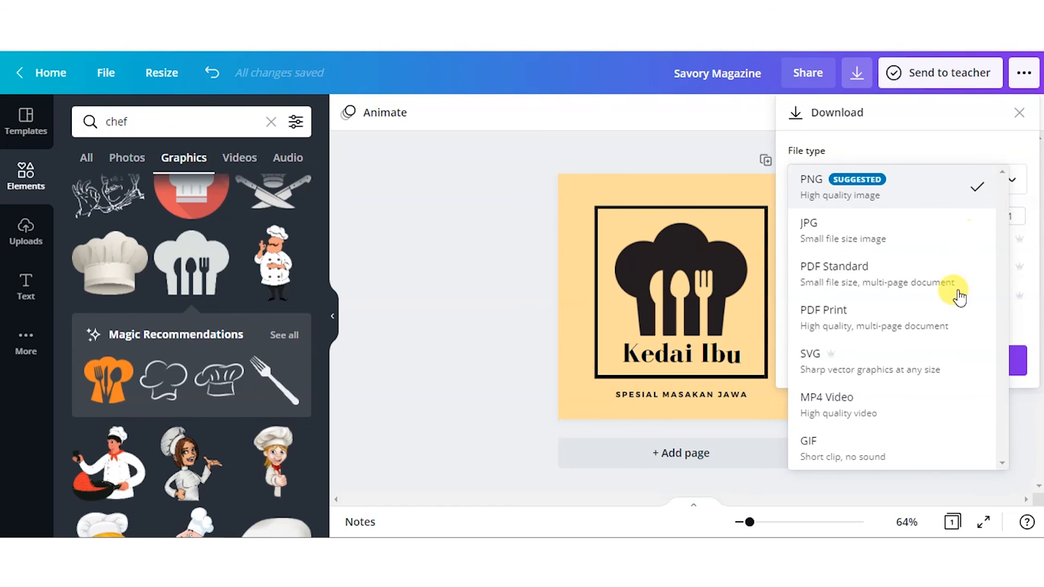
{"action": "left_click", "coordinate": [889, 198]}
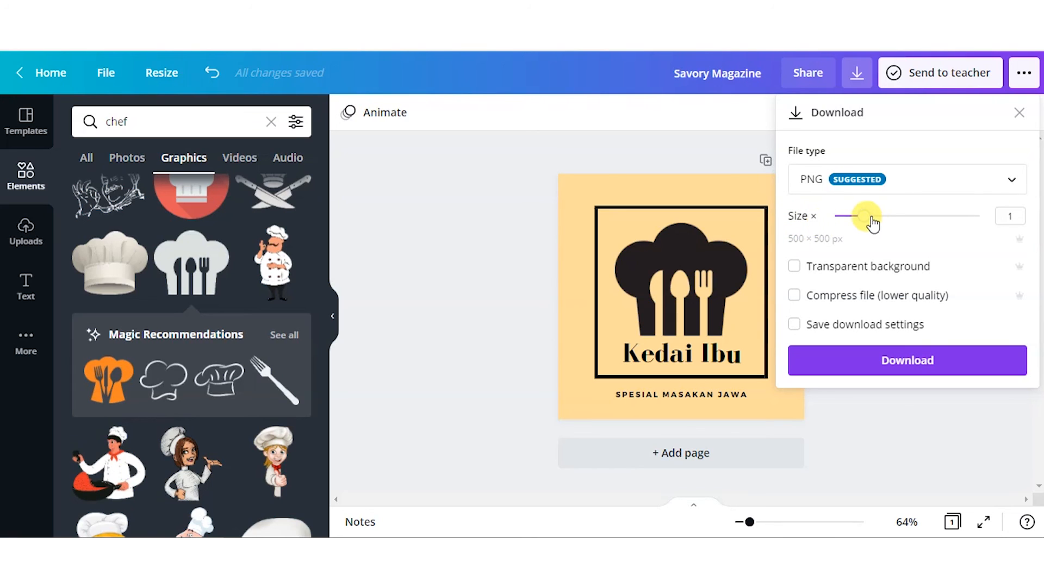
{"action": "left_click", "coordinate": [921, 217]}
{"action": "left_click_drag", "start_coordinate": [910, 219], "coordinate": [980, 216]}
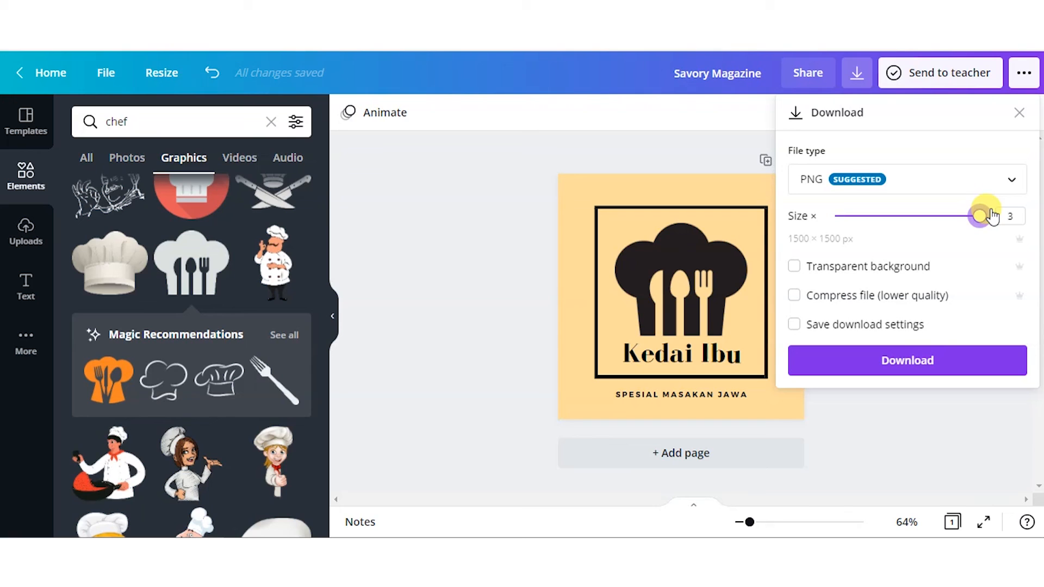
{"action": "left_click", "coordinate": [907, 451]}
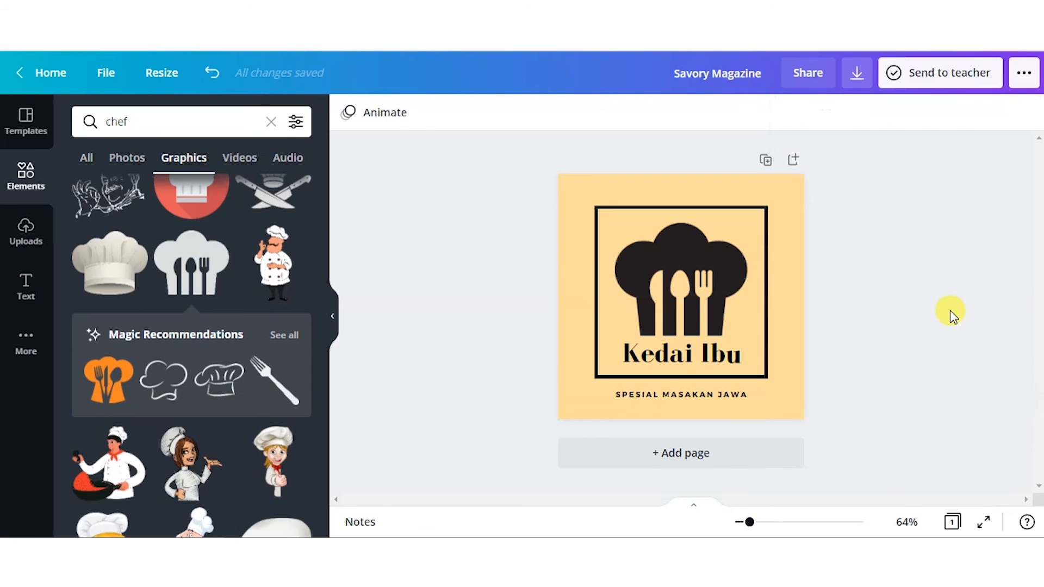
Download the logo as a PNG at size 3 (1500 × 1500 px) and dismiss the Canva Pro offer.
{"action": "left_click", "coordinate": [854, 77]}
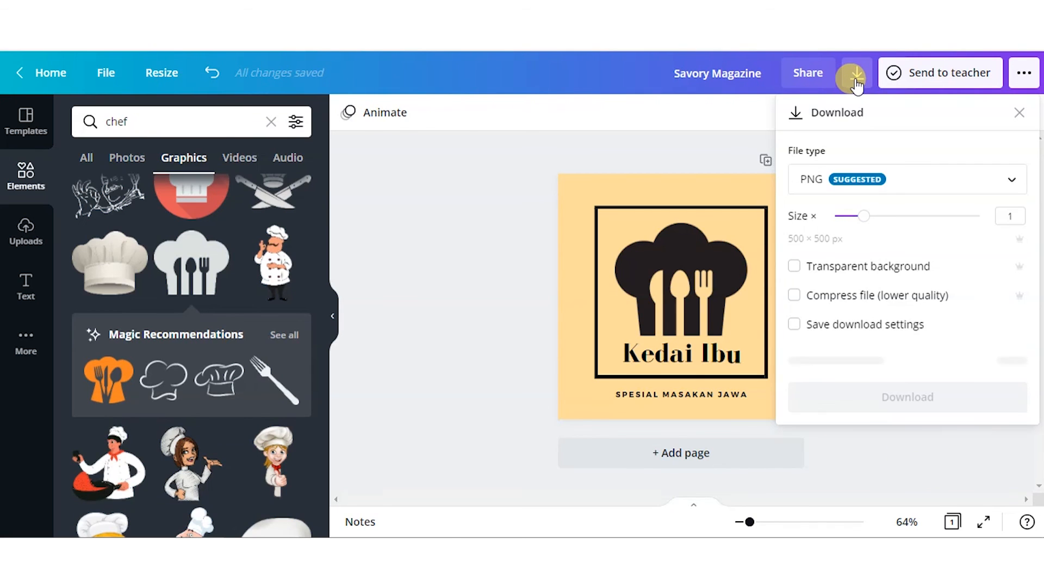
{"action": "left_click_drag", "start_coordinate": [861, 212], "coordinate": [978, 216]}
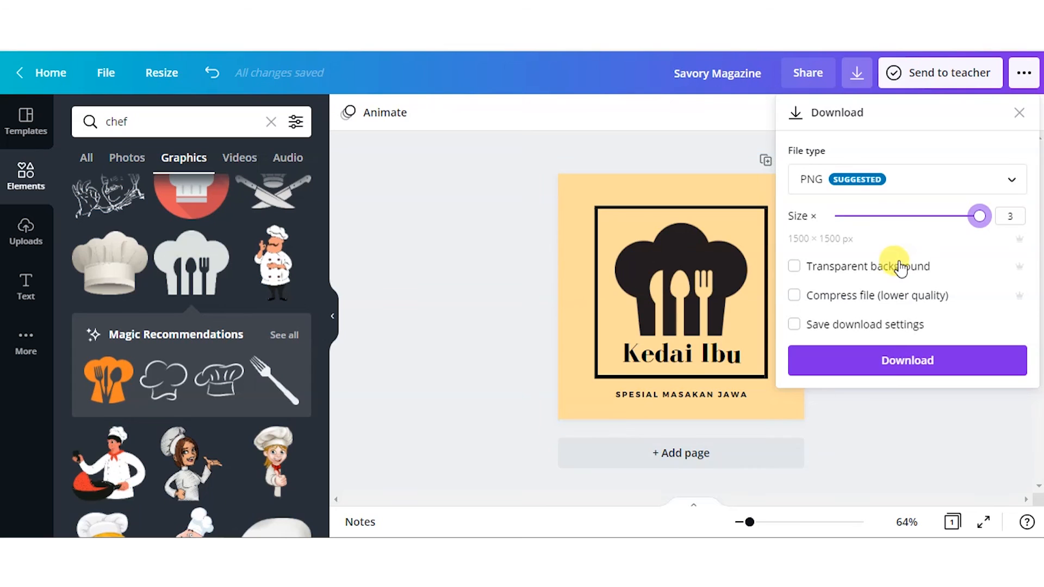
{"action": "left_click", "coordinate": [900, 371]}
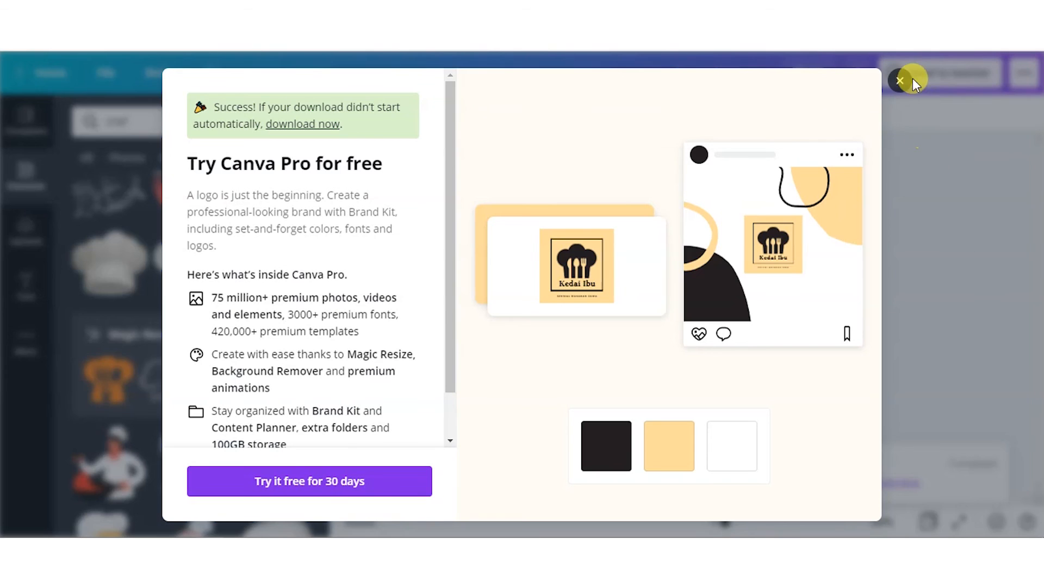
{"action": "left_click", "coordinate": [898, 81]}
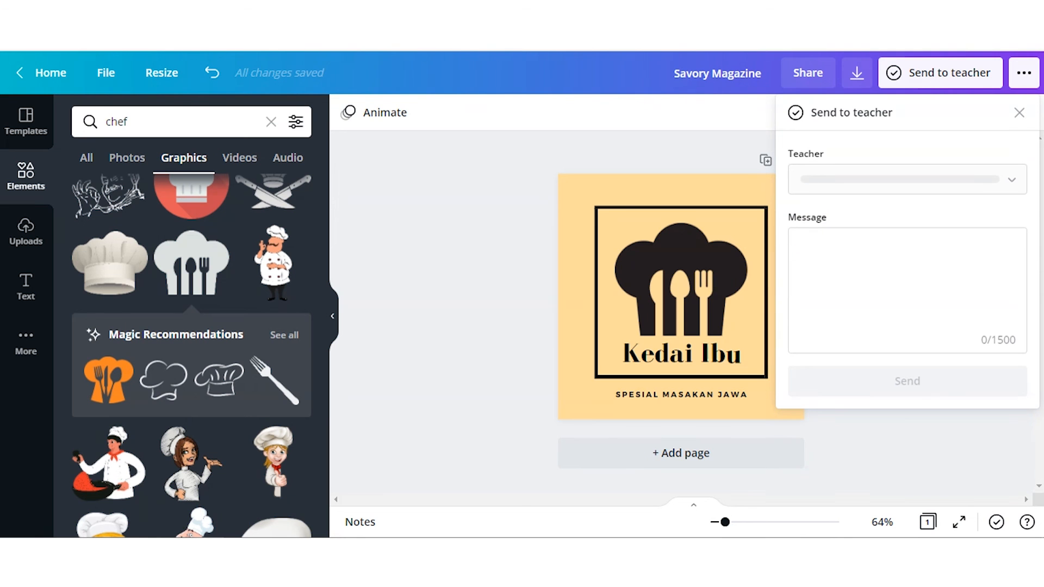
Switch to the open Downloads folder in File Explorer.
{"action": "mouse_move", "coordinate": [125, 550]}
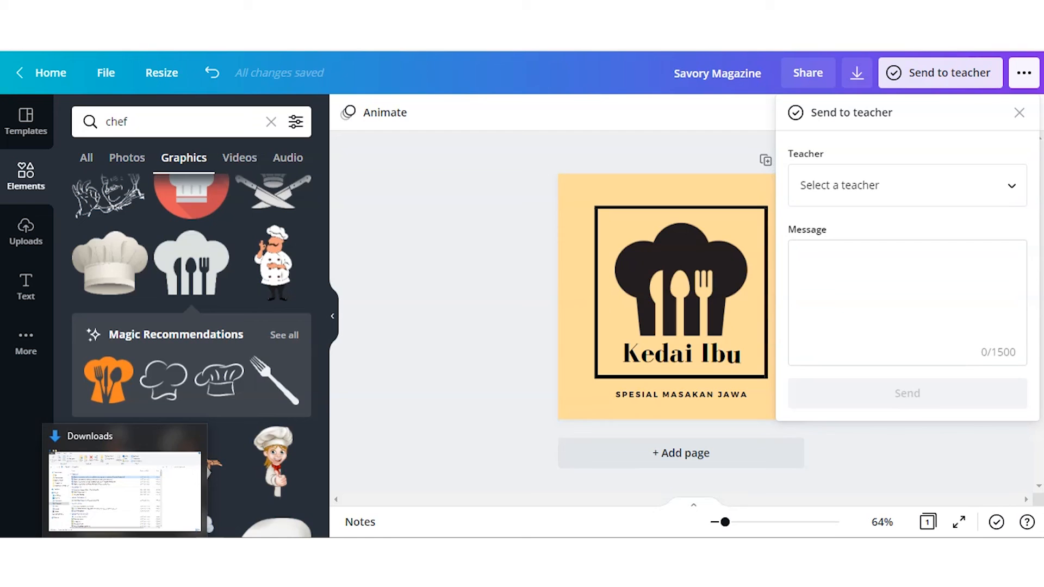
{"action": "left_click", "coordinate": [127, 492]}
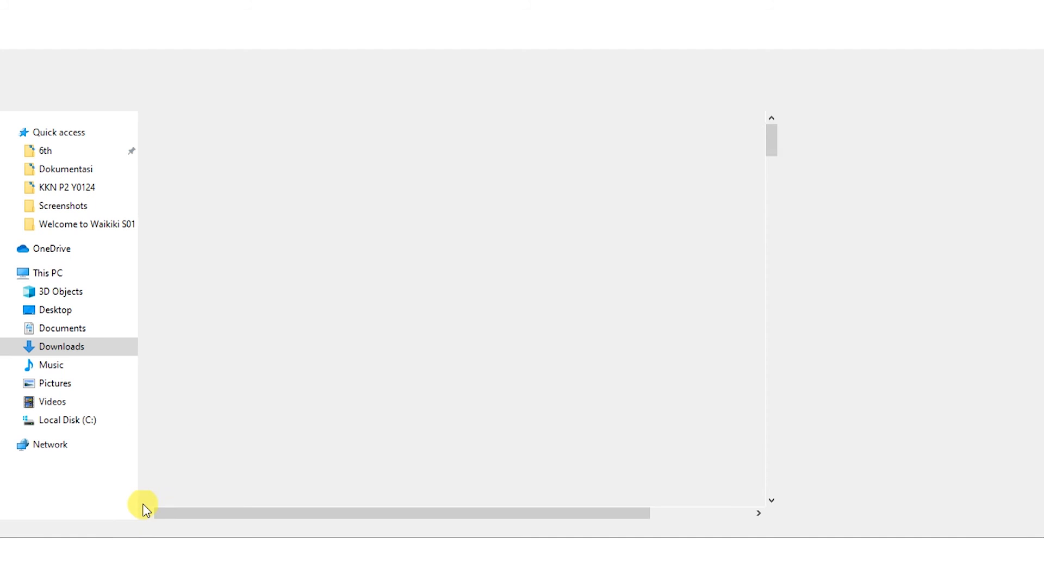